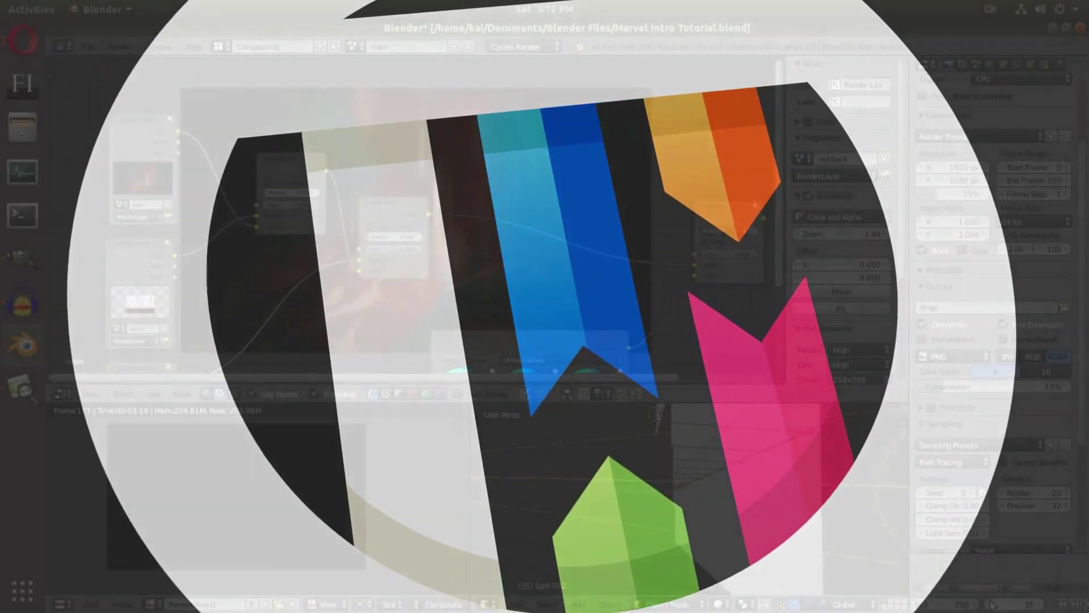
Keyframe the first Alpha Over node's Fac at 1.000 on frame 35
{"action": "left_click_drag", "start_coordinate": [908, 574], "coordinate": [792, 571]}
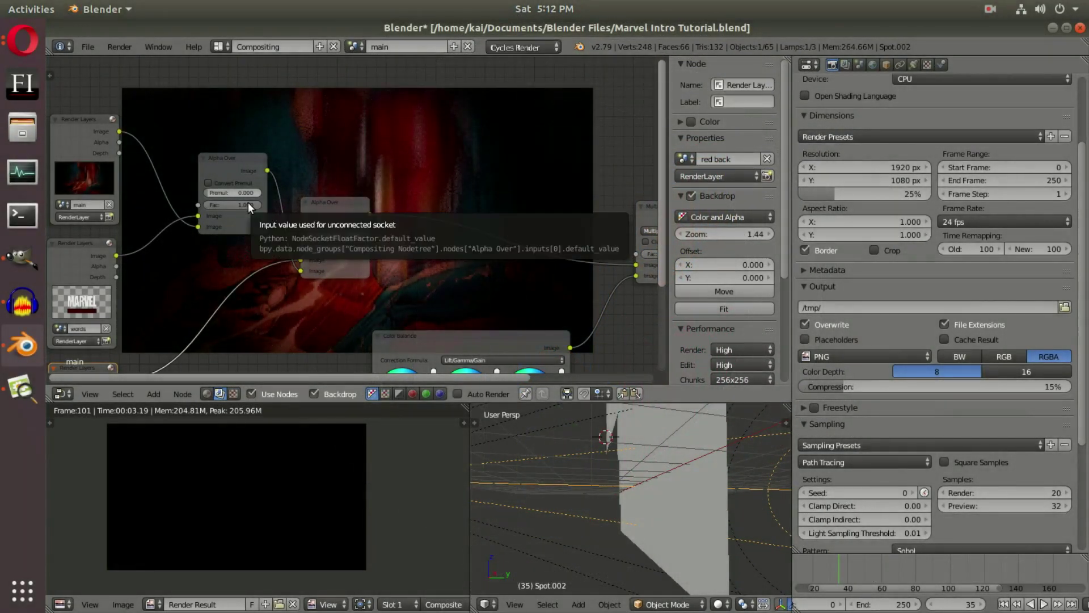
{"action": "key", "text": "i"}
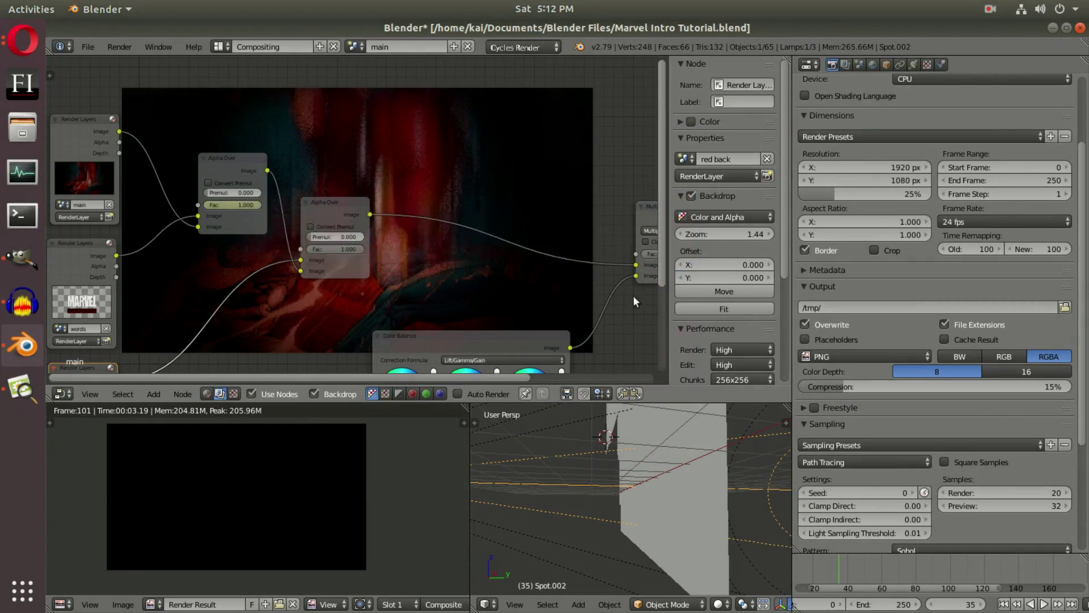
Go to frame 90 and keyframe the first Alpha Over node's Fac at 0.100
{"action": "left_click_drag", "start_coordinate": [902, 570], "coordinate": [935, 573]}
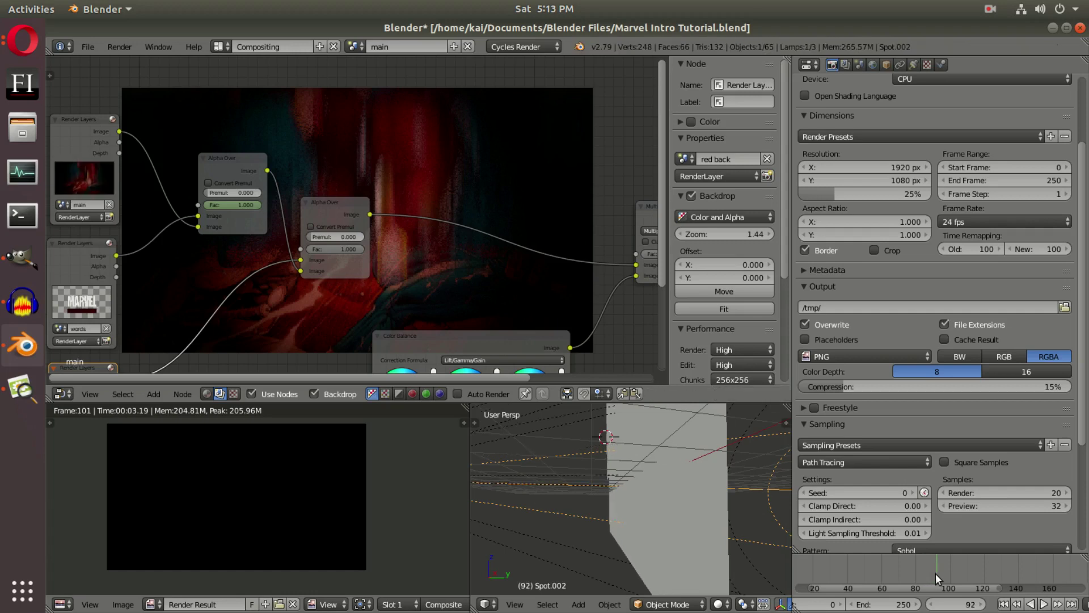
{"action": "key", "text": "Left"}
{"action": "key", "text": "Left"}
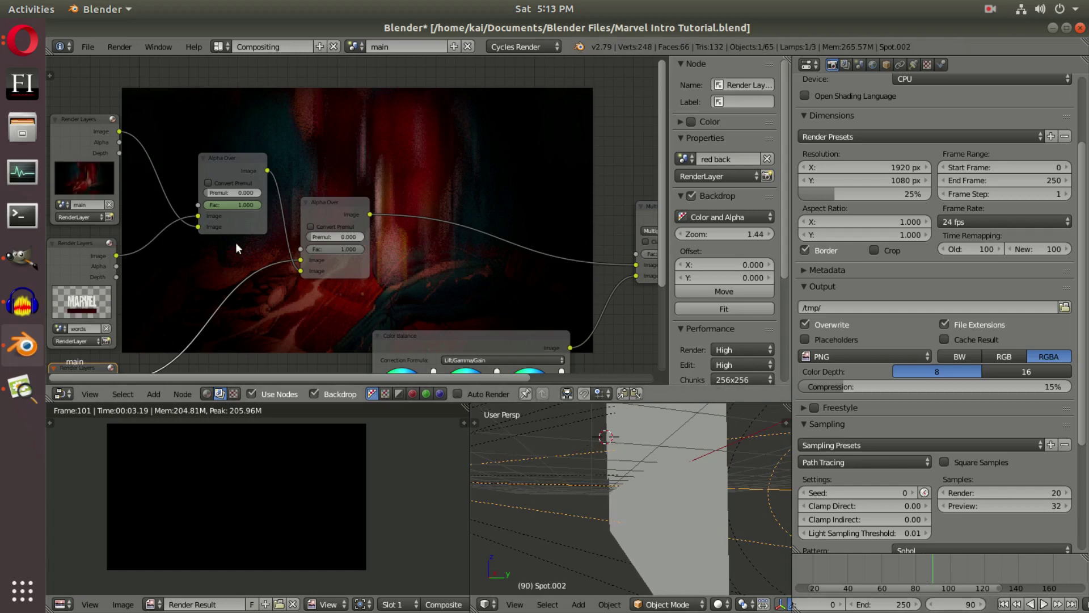
{"action": "left_click_drag", "start_coordinate": [239, 207], "coordinate": [207, 205]}
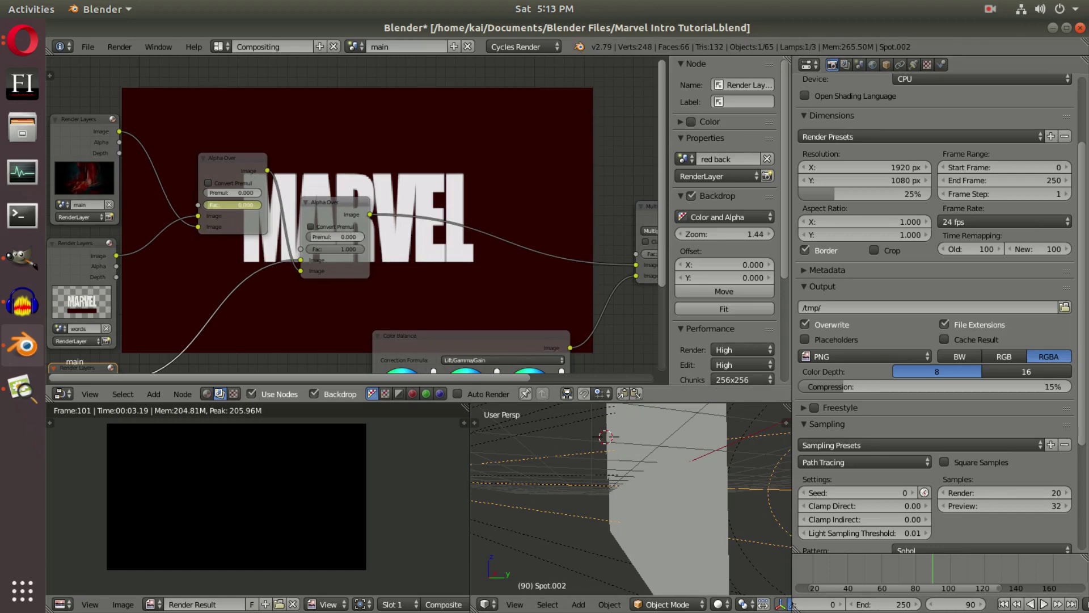
{"action": "left_click_drag", "start_coordinate": [233, 205], "coordinate": [236, 205]}
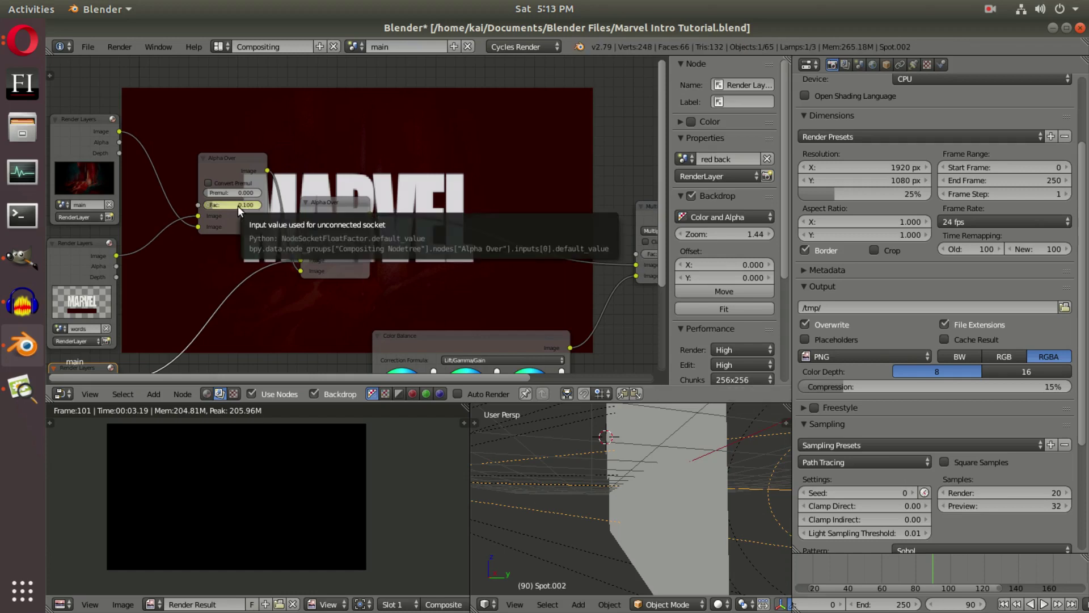
Go to frame 150 and keyframe the first Alpha Over node's Fac at 0.000
{"action": "left_click_drag", "start_coordinate": [1051, 567], "coordinate": [1036, 567]}
{"action": "key", "text": "Left"}
{"action": "key", "text": "Left"}
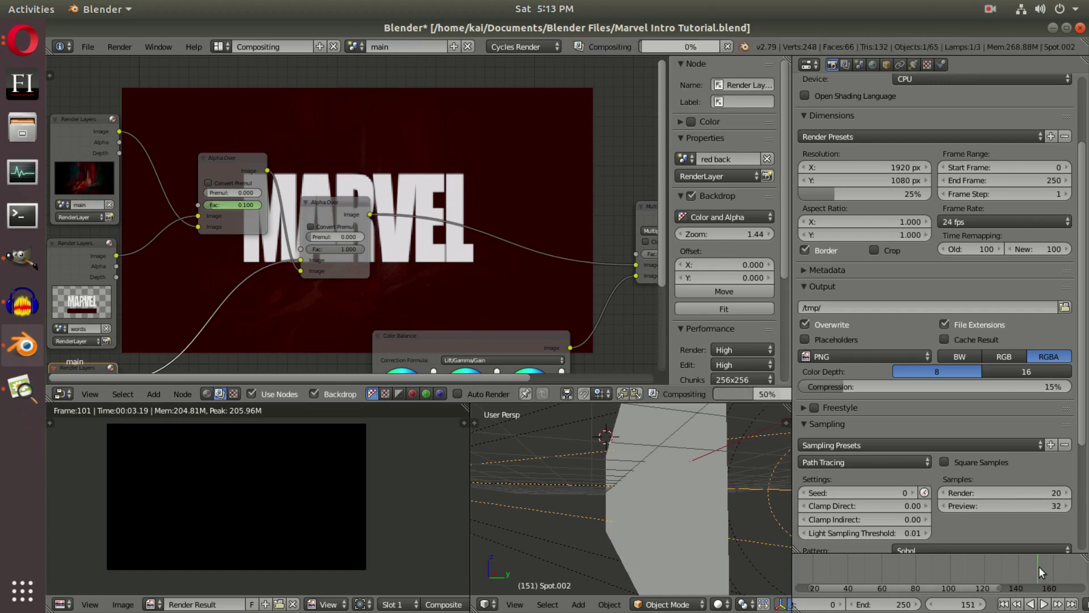
{"action": "left_click_drag", "start_coordinate": [240, 211], "coordinate": [227, 211]}
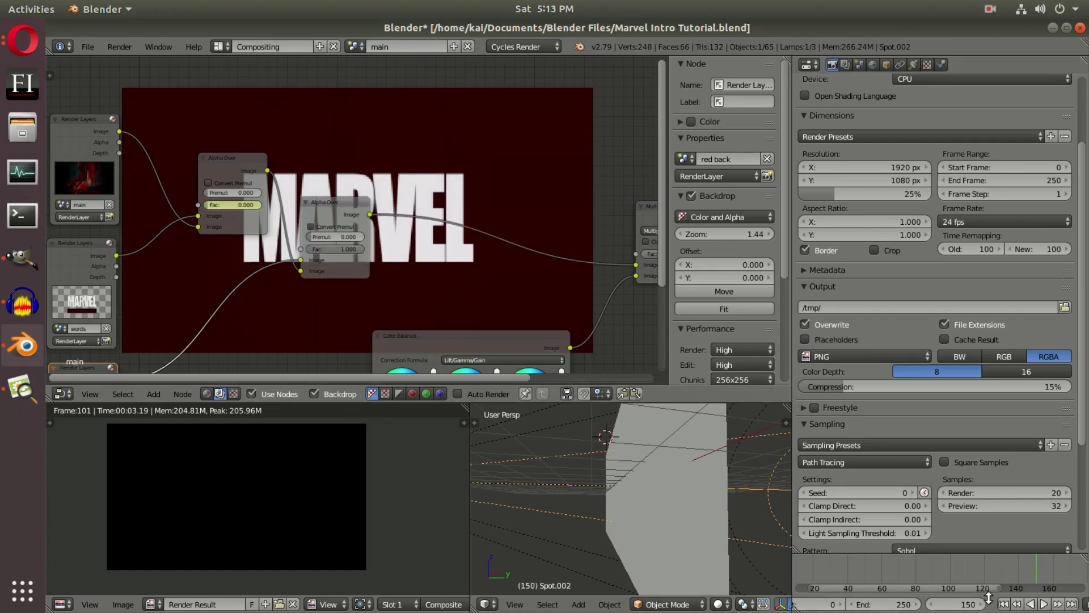
Scrub and play the timeline to examine how the artwork fades into the MARVEL title in the compositor backdrop
{"action": "left_click_drag", "start_coordinate": [1023, 570], "coordinate": [822, 566]}
{"action": "left_click", "coordinate": [838, 564]}
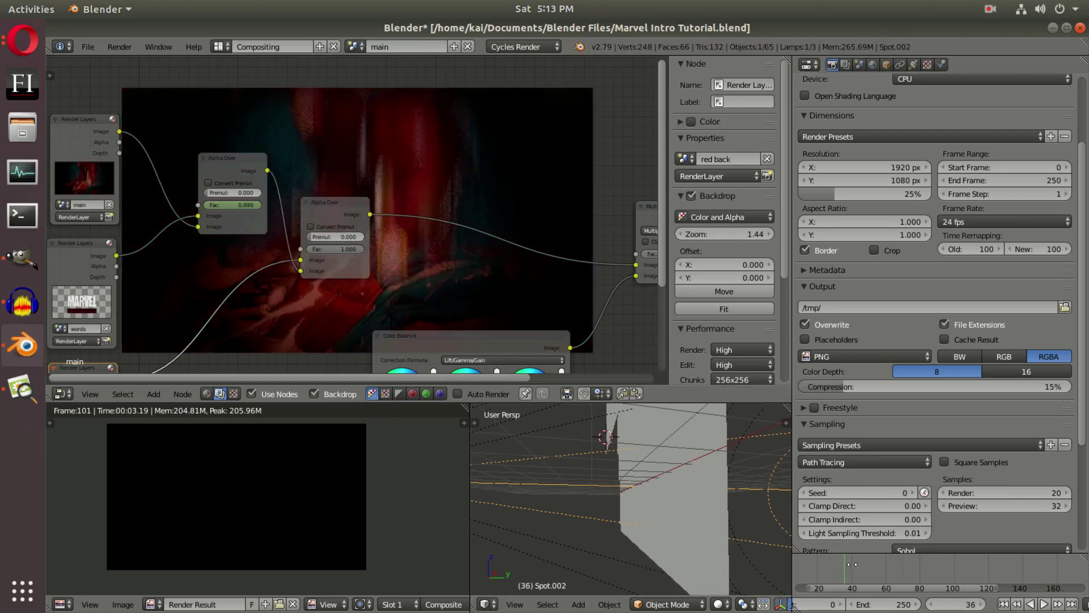
{"action": "middle_click_drag", "start_coordinate": [841, 564], "coordinate": [930, 564]}
{"action": "left_click_drag", "start_coordinate": [921, 563], "coordinate": [954, 563]}
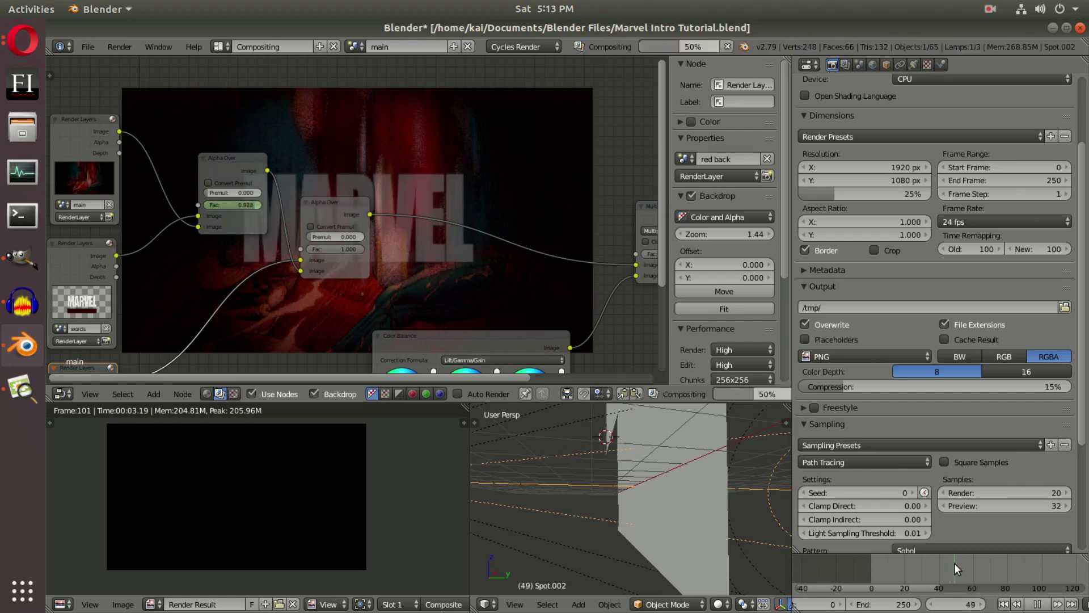
{"action": "key", "text": "shift+alt+a"}
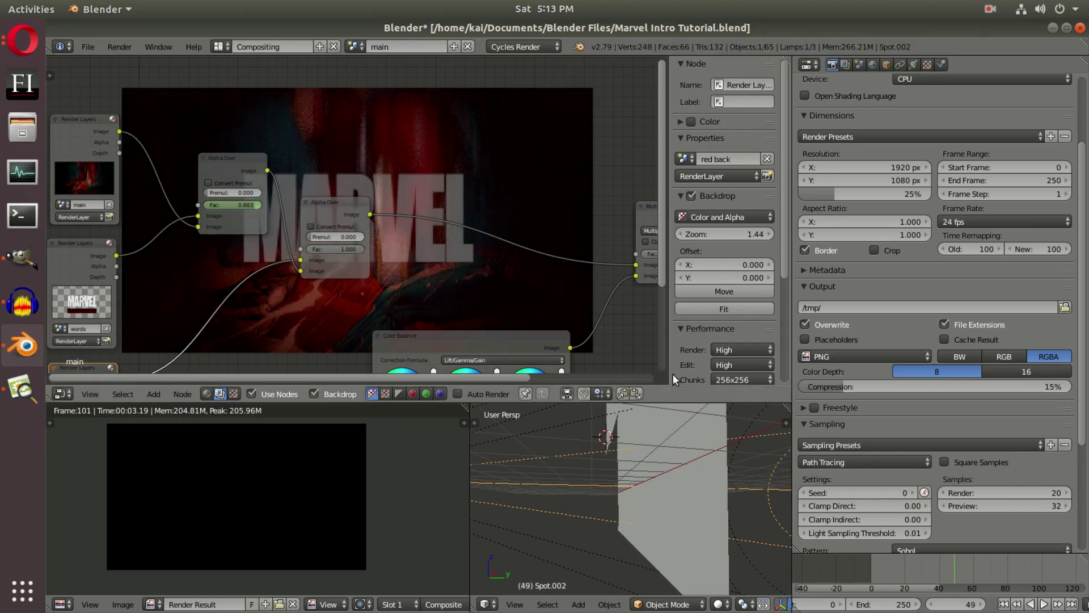
{"action": "scroll", "coordinate": [948, 572], "scroll_direction": "down", "scroll_amount": 2}
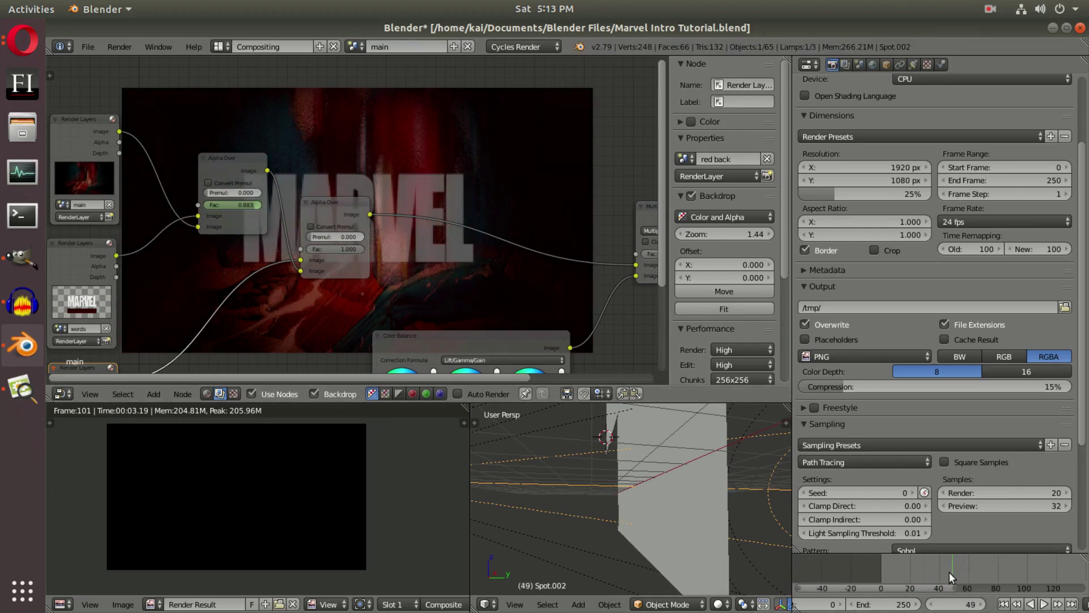
{"action": "scroll", "coordinate": [949, 572], "scroll_direction": "up", "scroll_amount": 2}
{"action": "middle_click_drag", "start_coordinate": [966, 571], "coordinate": [893, 565]}
{"action": "key", "text": "alt+a"}
{"action": "left_click_drag", "start_coordinate": [894, 564], "coordinate": [995, 563]}
{"action": "middle_click_drag", "start_coordinate": [994, 562], "coordinate": [906, 563]}
{"action": "key", "text": "alt+a"}
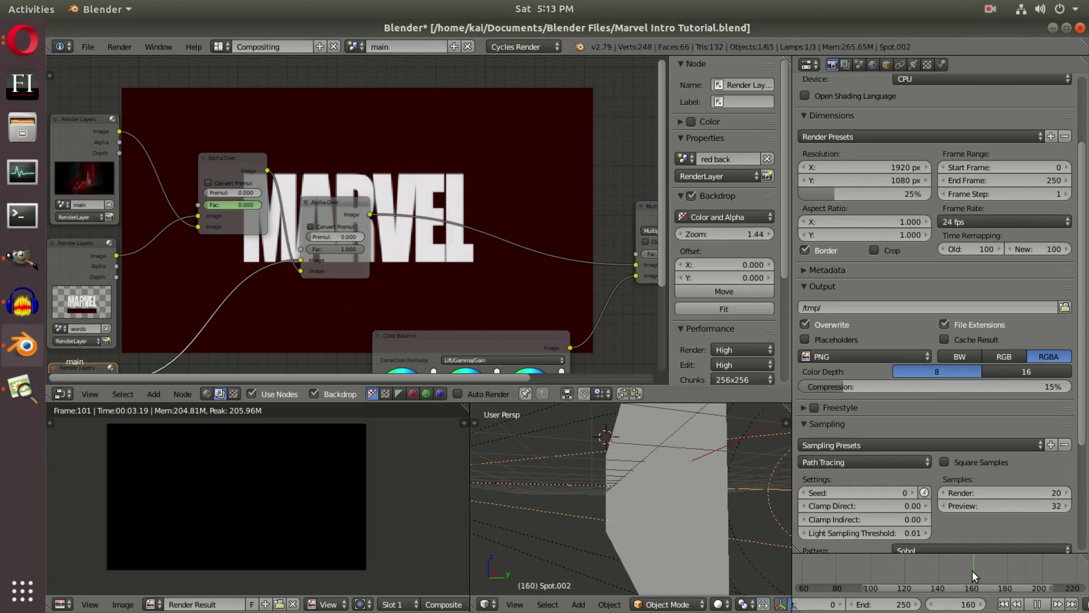
{"action": "key", "text": "alt+a"}
Look at the red back scene, then play and scrub the words scene's animation
{"action": "left_click", "coordinate": [354, 47]}
{"action": "left_click", "coordinate": [369, 79]}
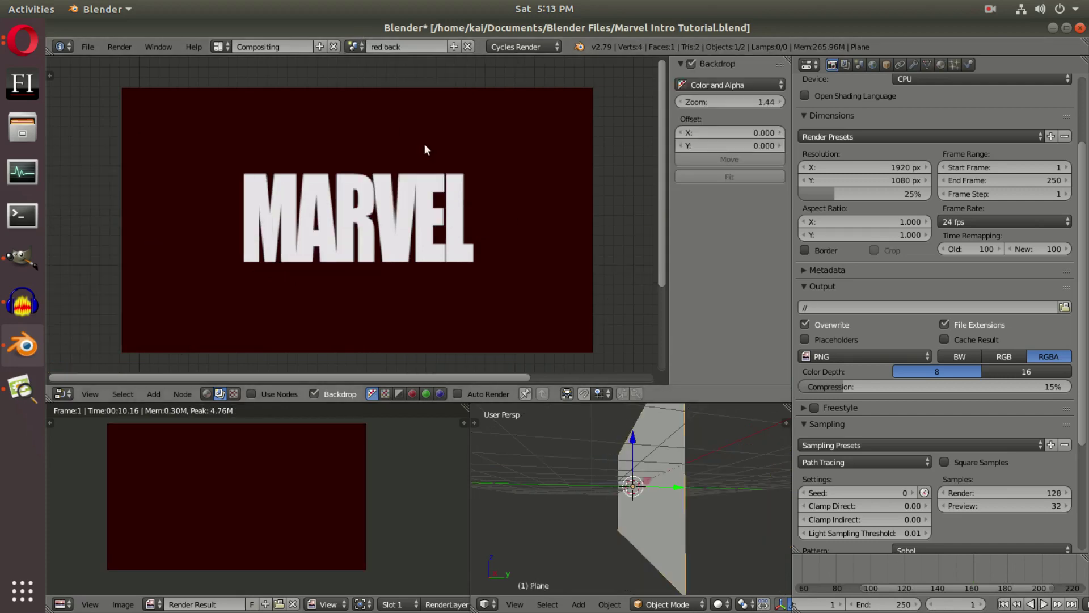
{"action": "left_click", "coordinate": [355, 47]}
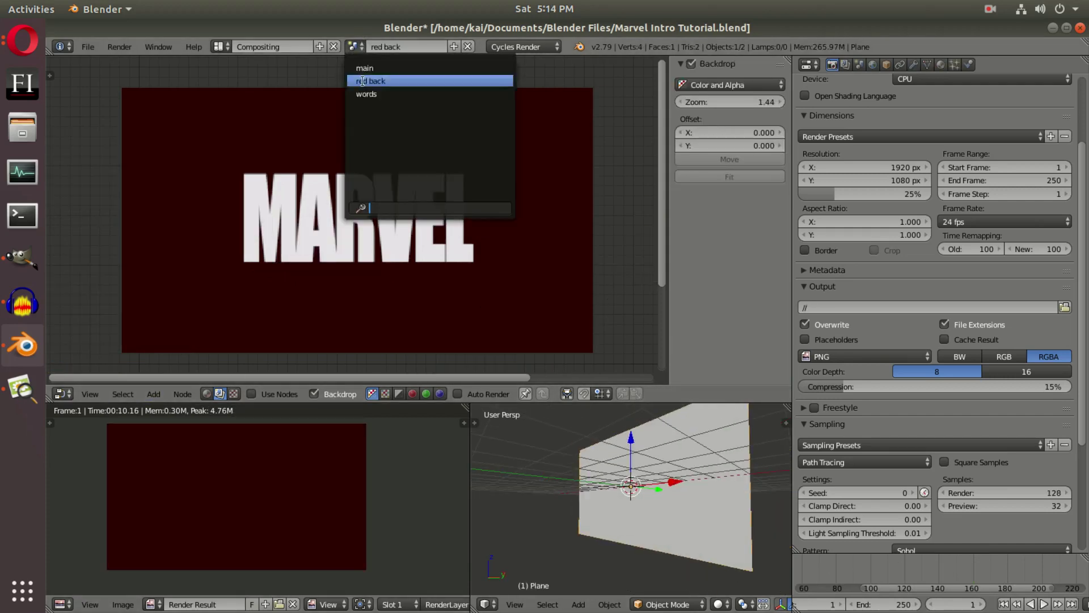
{"action": "left_click", "coordinate": [373, 98]}
{"action": "left_click", "coordinate": [890, 571]}
{"action": "key", "text": "alt+a"}
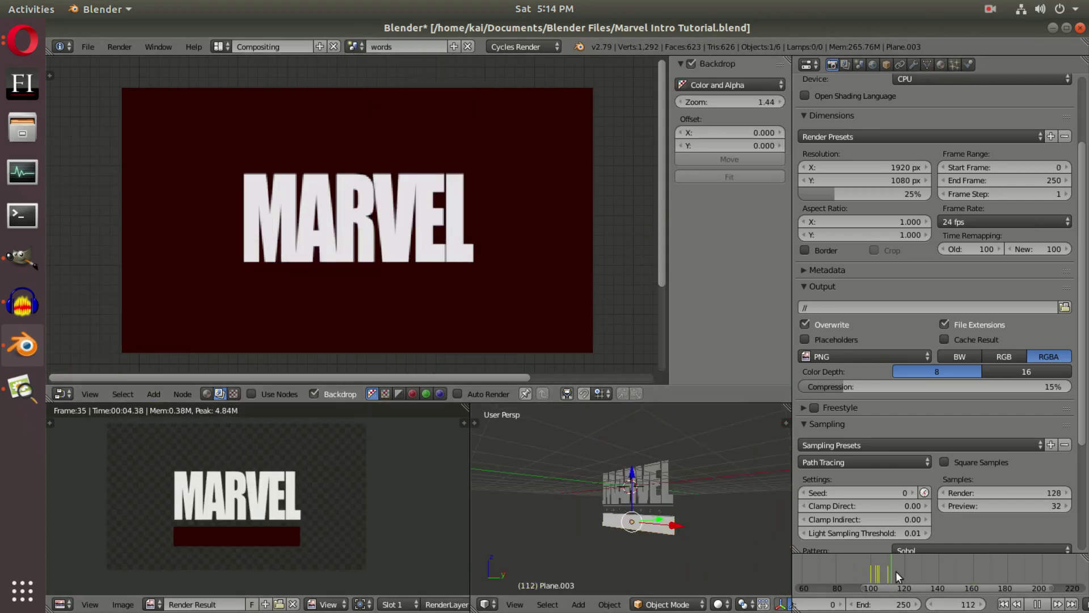
{"action": "left_click_drag", "start_coordinate": [950, 567], "coordinate": [960, 567]}
{"action": "key", "text": "alt+a"}
Set the words scene's end frame to 150
{"action": "left_click", "coordinate": [892, 603]}
{"action": "type", "text": "150"}
{"action": "key", "text": "Return"}
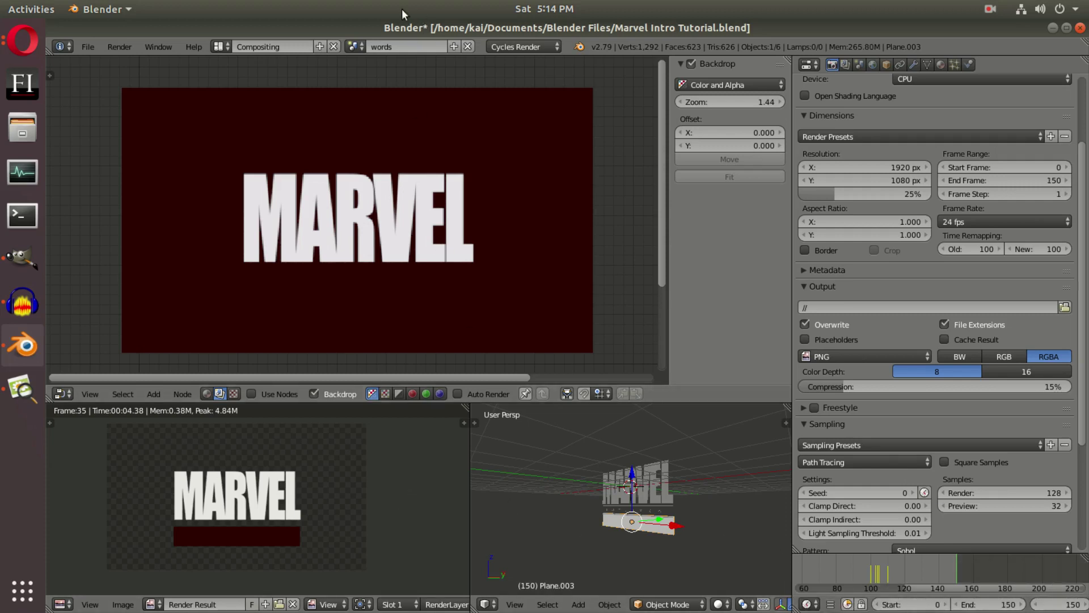
Switch to the Default screen layout and display its timeline in seconds
{"action": "left_click", "coordinate": [233, 42]}
{"action": "left_click", "coordinate": [225, 50]}
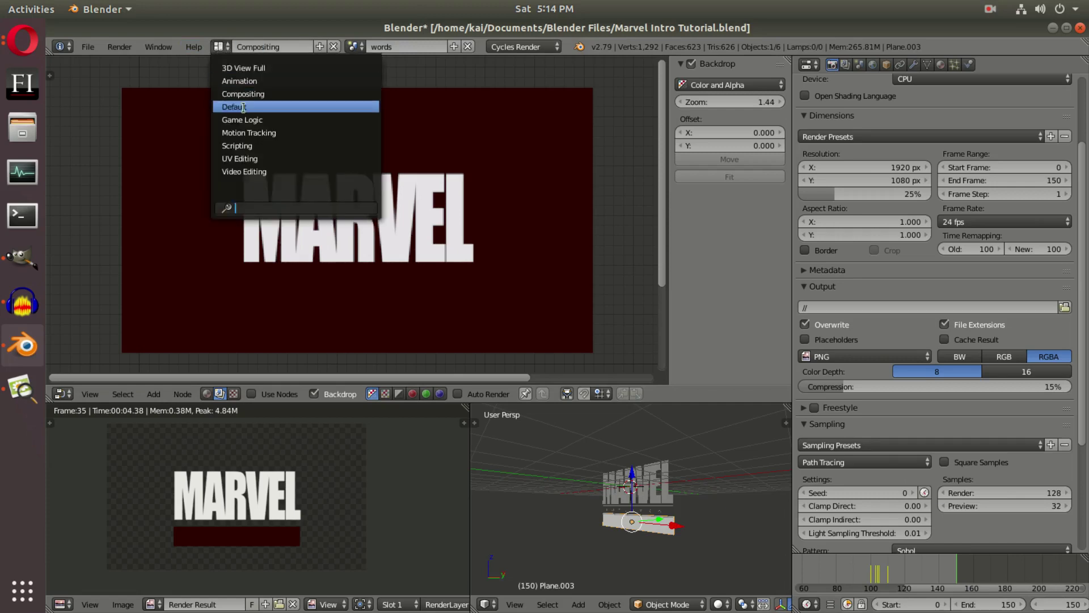
{"action": "key", "text": "Return"}
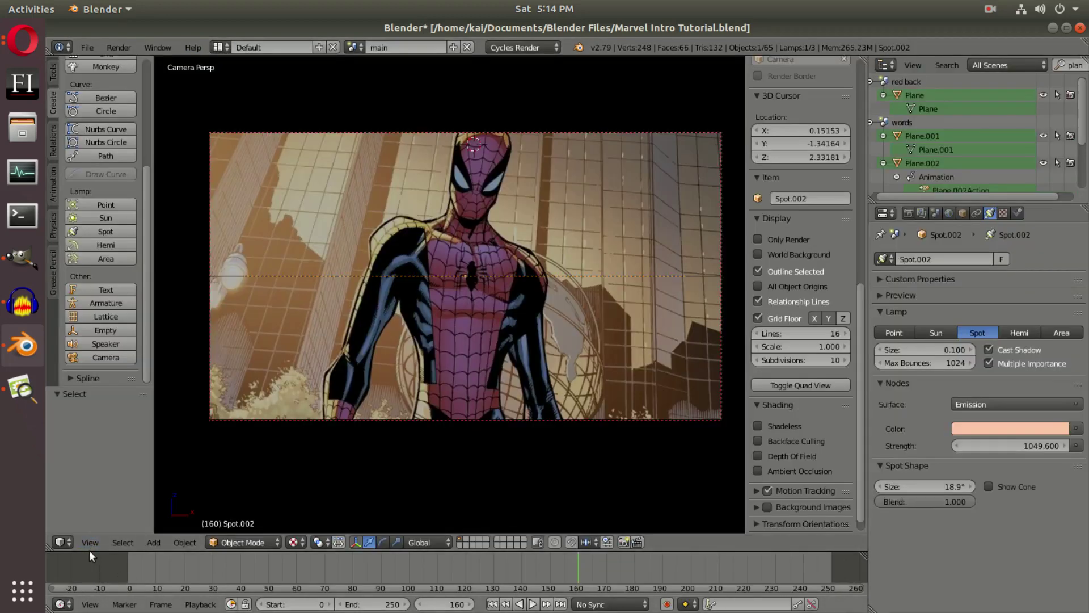
{"action": "left_click", "coordinate": [90, 604]}
{"action": "left_click", "coordinate": [103, 588]}
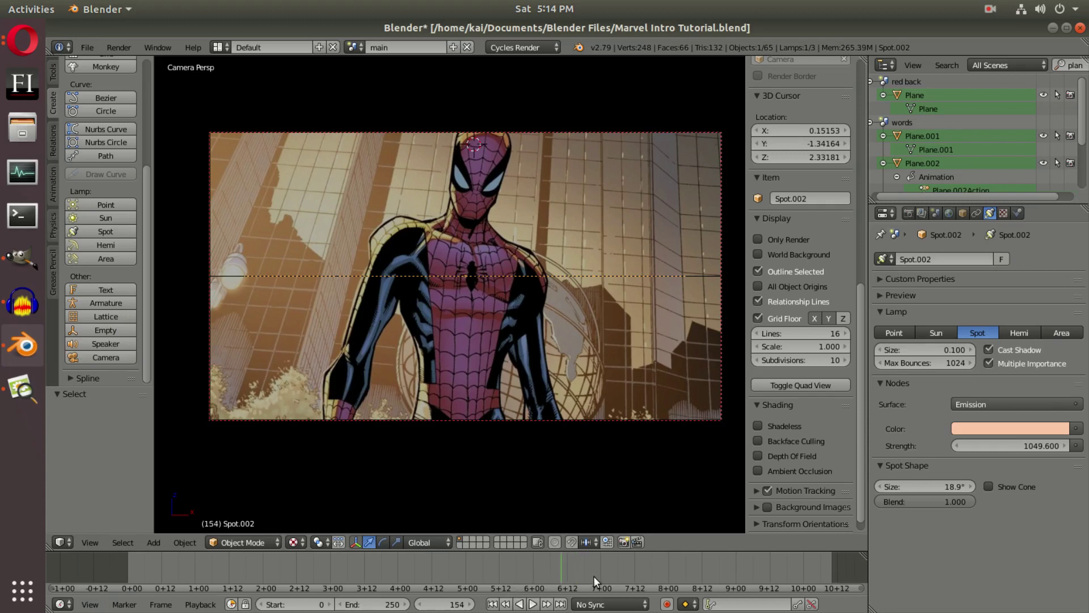
Step the main scene back to frame 150 to examine its time in seconds
{"action": "key", "text": "Left"}
{"action": "key", "text": "Left"}
{"action": "key", "text": "Left"}
{"action": "key", "text": "Left"}
{"action": "scroll", "coordinate": [555, 567], "scroll_direction": "up", "scroll_amount": 1}
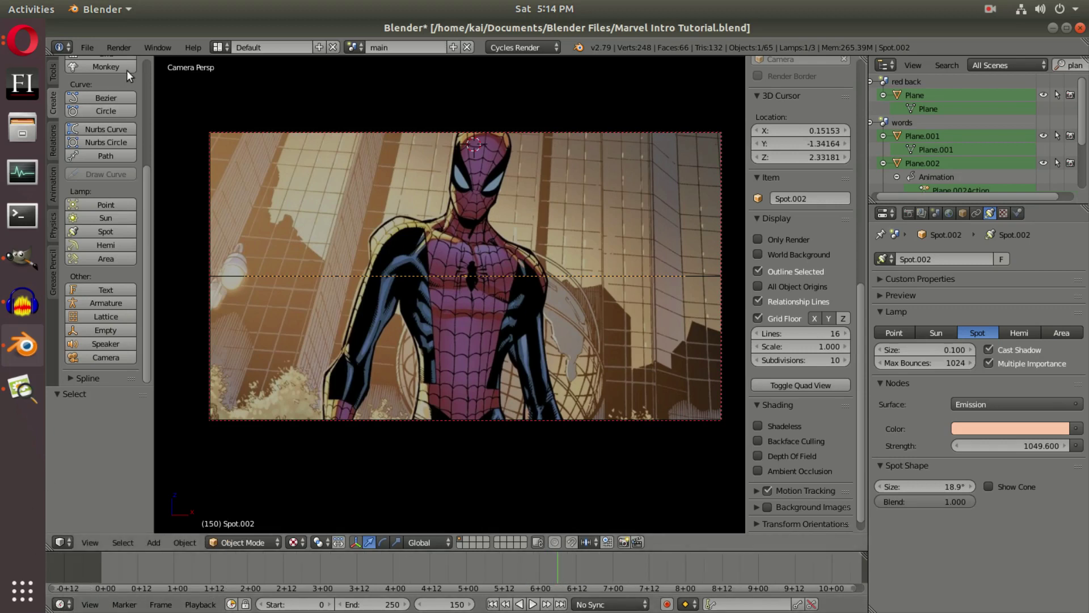
Return to the Compositing layout and make main the active scene
{"action": "left_click", "coordinate": [218, 47]}
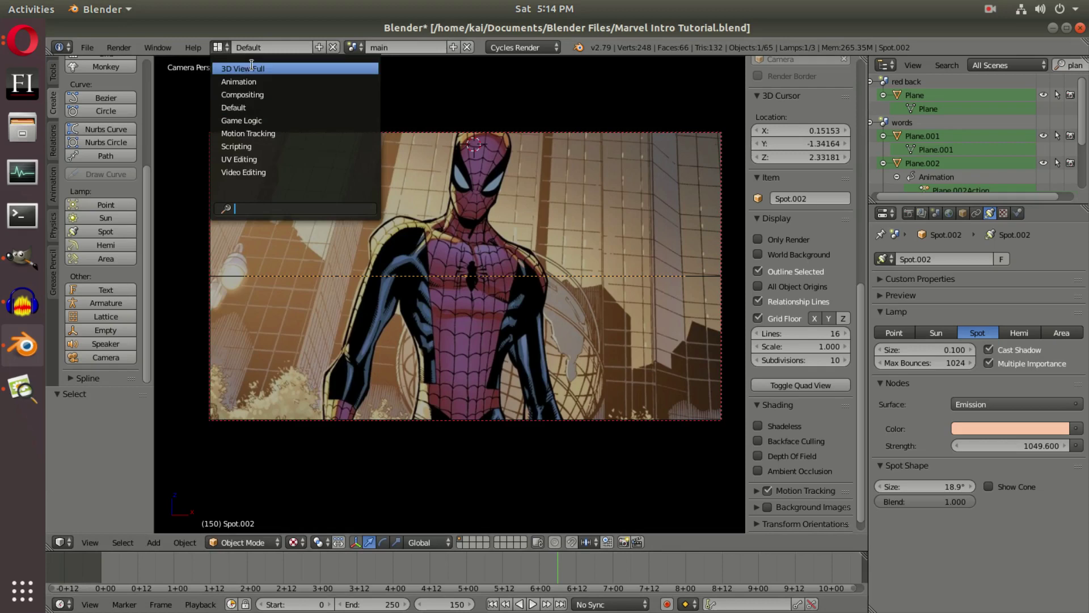
{"action": "left_click", "coordinate": [255, 94]}
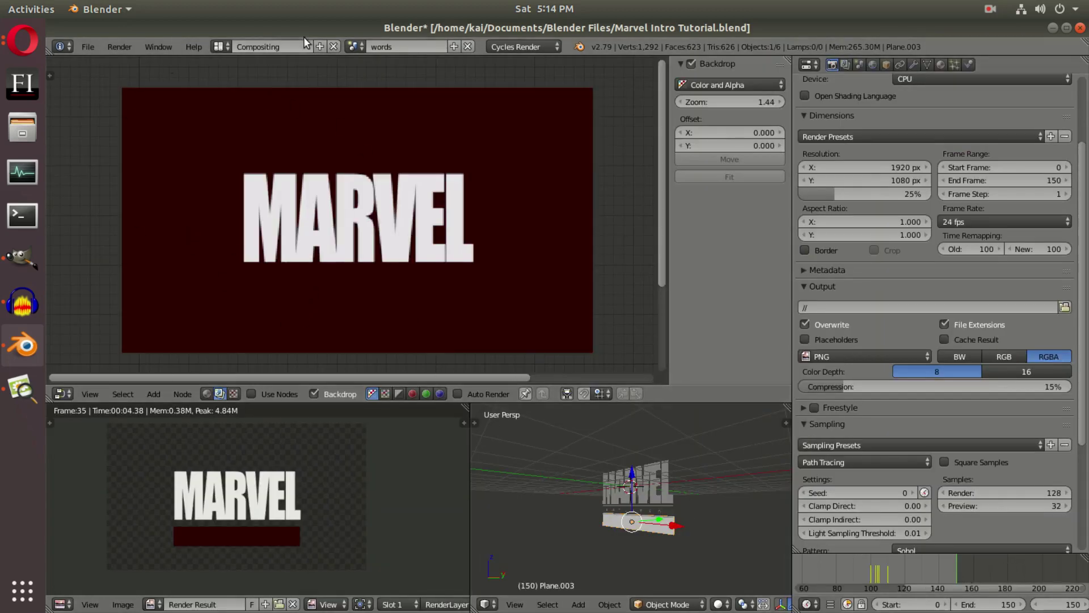
{"action": "left_click", "coordinate": [355, 47]}
{"action": "left_click", "coordinate": [375, 68]}
{"action": "scroll", "coordinate": [428, 255], "scroll_direction": "down", "scroll_amount": 2}
{"action": "middle_click_drag", "start_coordinate": [426, 258], "coordinate": [350, 258]}
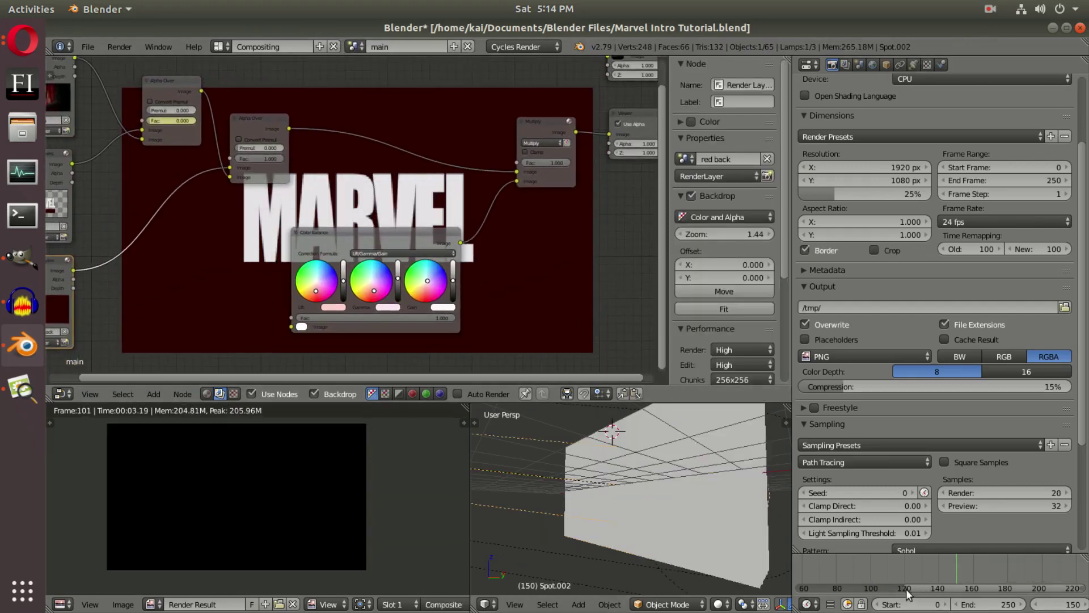
Move the main scene's current frame to 59, midway through the title fade
{"action": "left_click", "coordinate": [856, 571]}
{"action": "left_click", "coordinate": [815, 568]}
{"action": "scroll", "coordinate": [834, 567], "scroll_direction": "up", "scroll_amount": 2}
{"action": "middle_click_drag", "start_coordinate": [833, 568], "coordinate": [1026, 574]}
{"action": "left_click", "coordinate": [967, 563]}
Spread out the Color Balance node and the two Alpha Over nodes in the node editor
{"action": "middle_click_drag", "start_coordinate": [485, 288], "coordinate": [491, 253]}
{"action": "left_click", "coordinate": [487, 232]}
{"action": "key", "text": "g"}
{"action": "left_click", "coordinate": [511, 171]}
{"action": "middle_click_drag", "start_coordinate": [584, 109], "coordinate": [614, 121]}
{"action": "left_click_drag", "start_coordinate": [239, 85], "coordinate": [202, 66]}
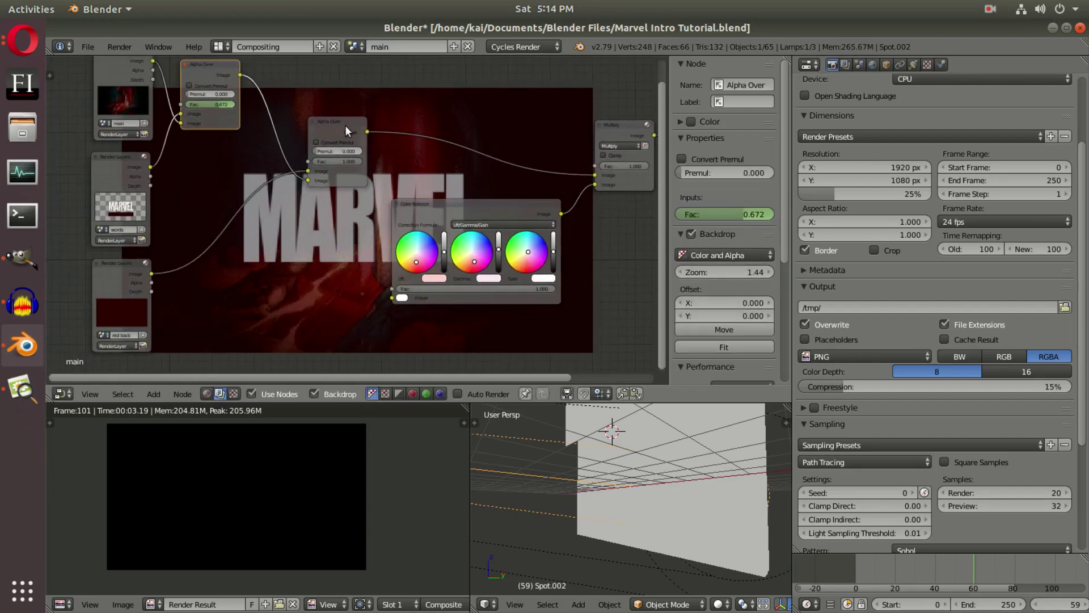
{"action": "left_click_drag", "start_coordinate": [328, 123], "coordinate": [280, 113]}
Reposition the Color Balance node beneath the link running from the second Alpha Over node to the Multiply node
{"action": "middle_click_drag", "start_coordinate": [262, 151], "coordinate": [197, 165]}
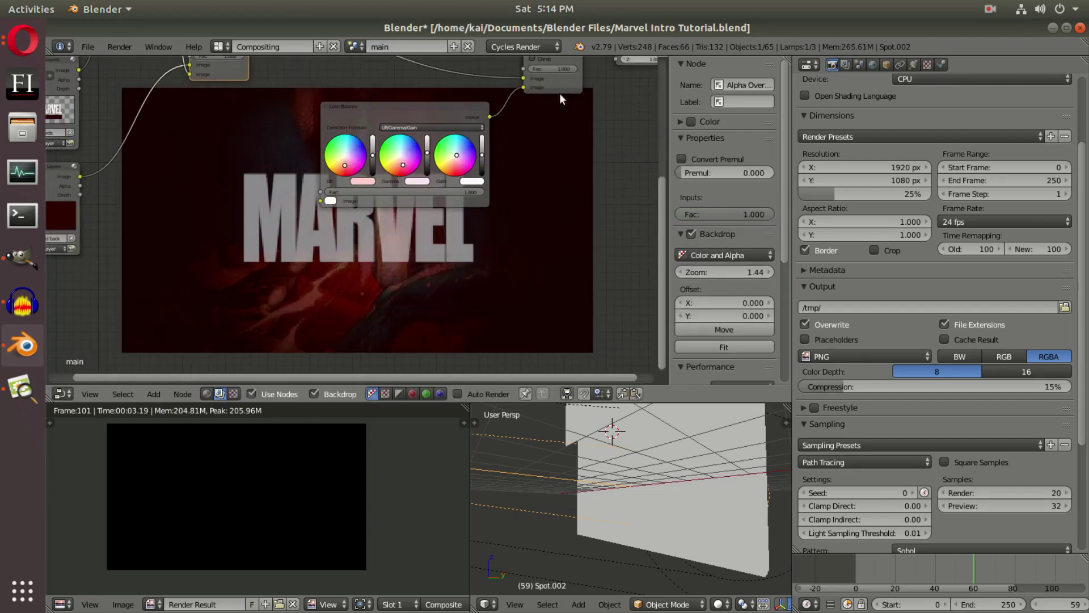
{"action": "mouse_move", "coordinate": [440, 86]}
{"action": "middle_mouse_down"}
{"action": "mouse_move", "coordinate": [489, 223]}
{"action": "mouse_move", "coordinate": [335, 200]}
{"action": "middle_mouse_up"}
{"action": "left_click_drag", "start_coordinate": [292, 226], "coordinate": [307, 208]}
{"action": "middle_click_drag", "start_coordinate": [306, 209], "coordinate": [317, 190]}
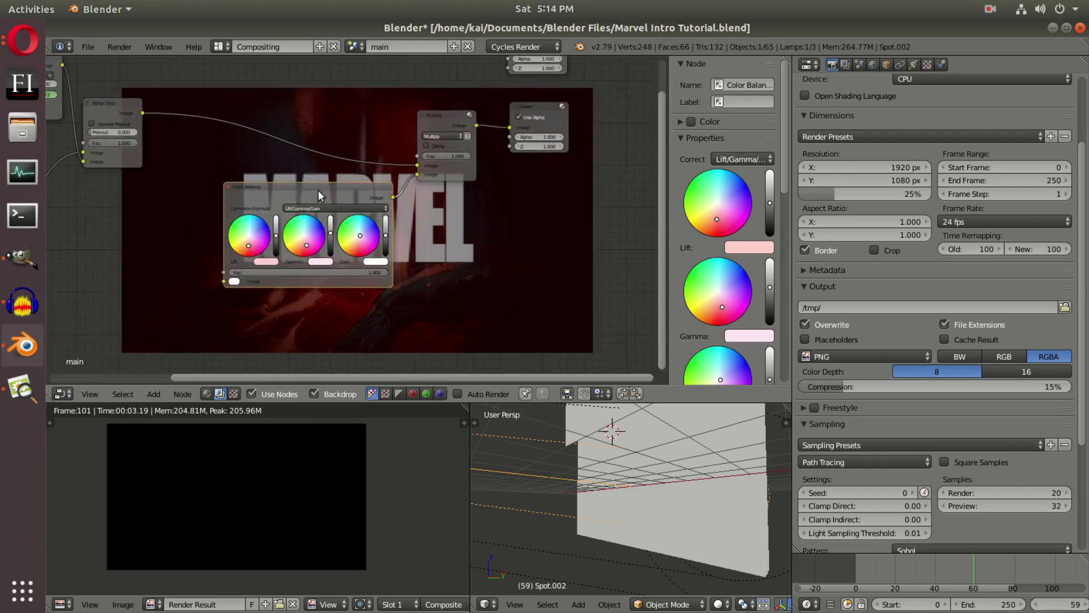
{"action": "left_click_drag", "start_coordinate": [317, 189], "coordinate": [394, 210]}
Duplicate the Multiply node and insert the copy into the link between the second Alpha Over and the original Multiply
{"action": "left_click", "coordinate": [448, 120]}
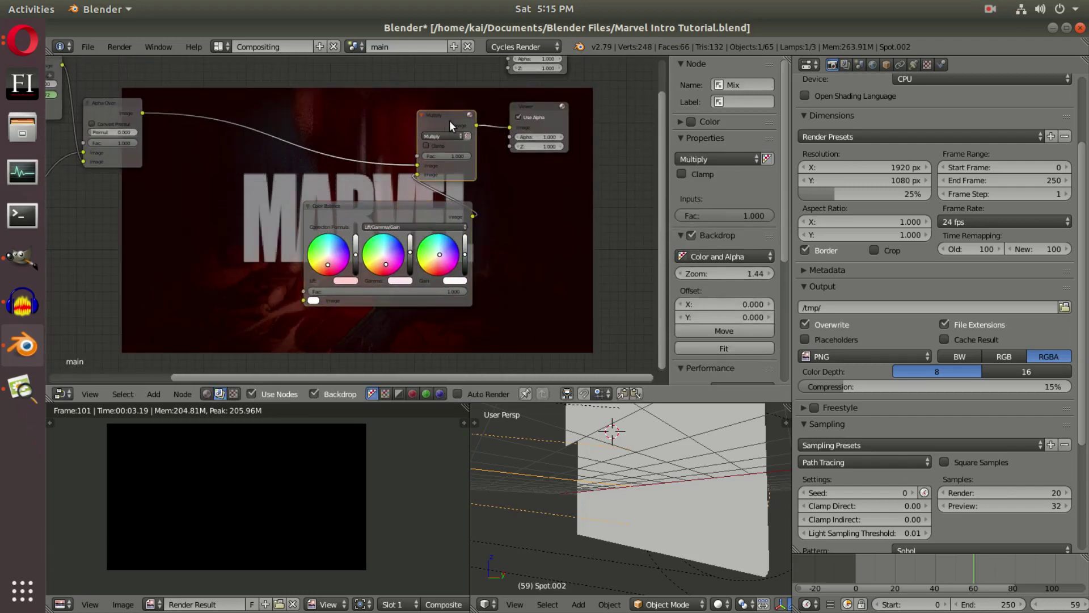
{"action": "key", "text": "shift+d"}
{"action": "left_click", "coordinate": [283, 120]}
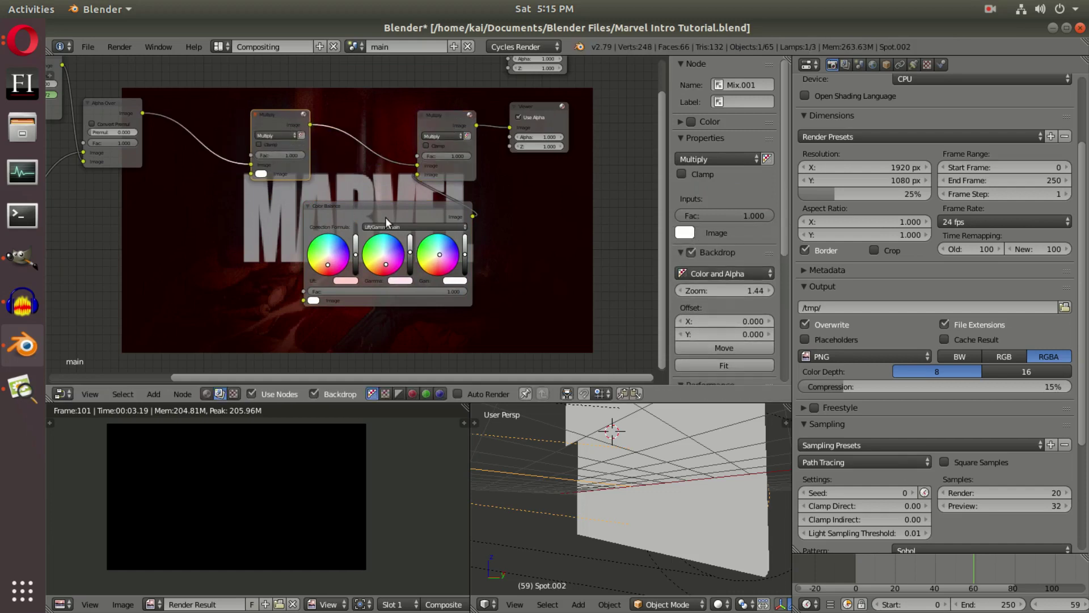
Rearrange the Color Balance, original Multiply and Viewer nodes to make room beside the duplicated Multiply node
{"action": "left_click_drag", "start_coordinate": [386, 217], "coordinate": [335, 211]}
{"action": "key", "text": "g"}
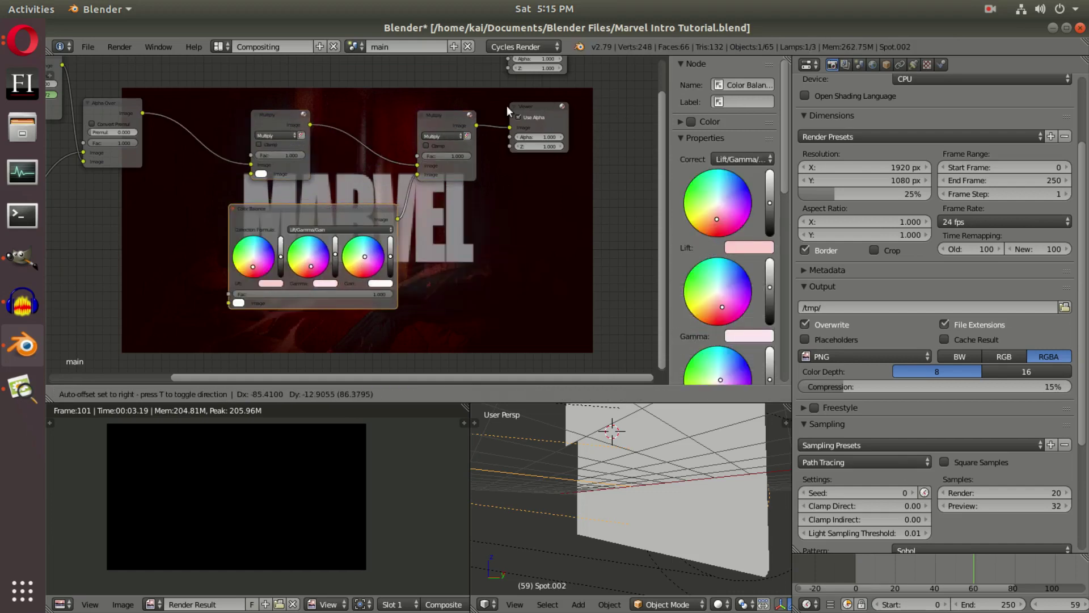
{"action": "right_click", "coordinate": [482, 111]}
{"action": "left_click_drag", "start_coordinate": [456, 118], "coordinate": [499, 117]}
{"action": "left_click_drag", "start_coordinate": [540, 110], "coordinate": [624, 107]}
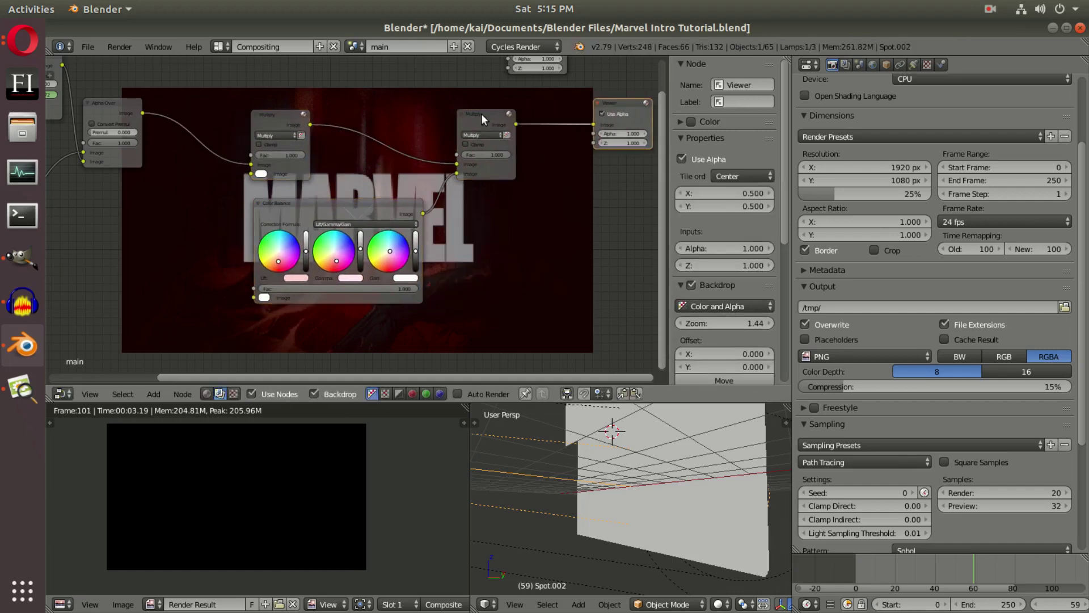
{"action": "left_click_drag", "start_coordinate": [481, 114], "coordinate": [502, 113]}
Add an Ellipse Mask matte node and place it below the second Alpha Over node
{"action": "middle_click_drag", "start_coordinate": [232, 215], "coordinate": [451, 182]}
{"action": "left_click", "coordinate": [154, 394]}
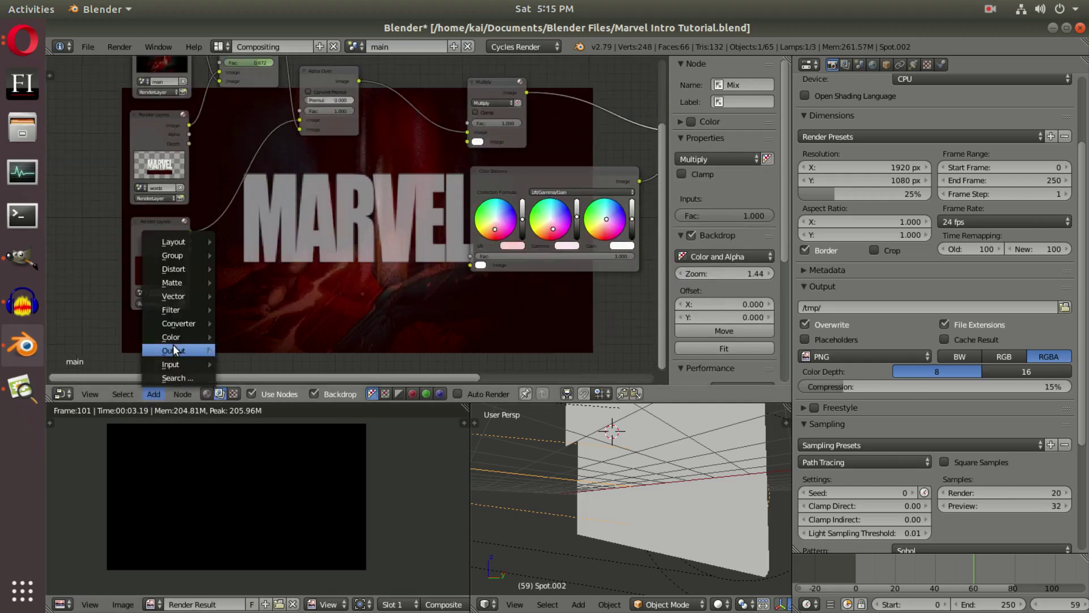
{"action": "mouse_move", "coordinate": [174, 350]}
{"action": "mouse_move", "coordinate": [180, 322]}
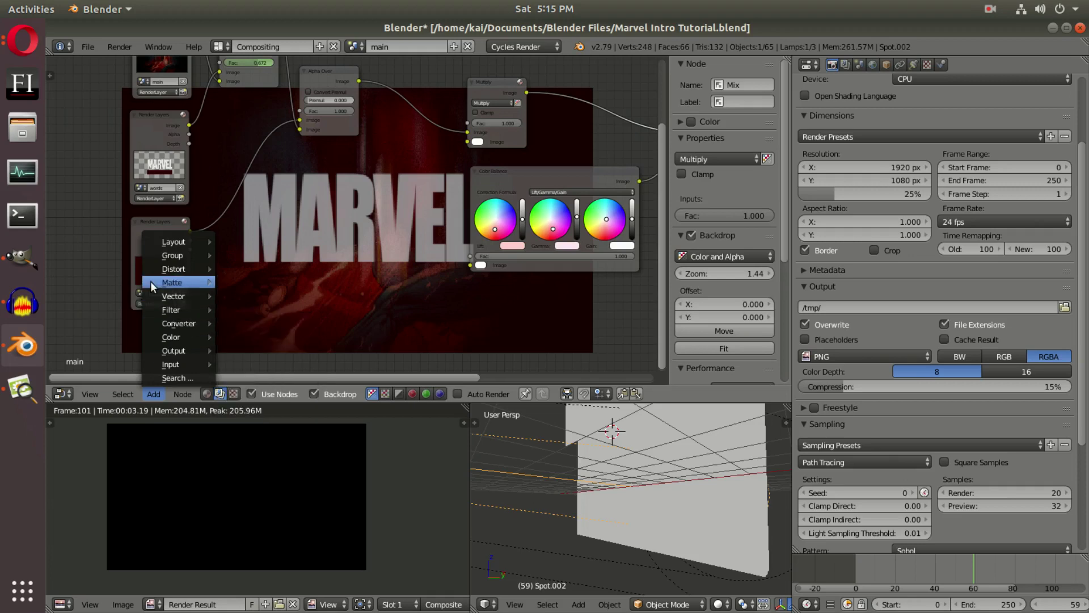
{"action": "mouse_move", "coordinate": [168, 280]}
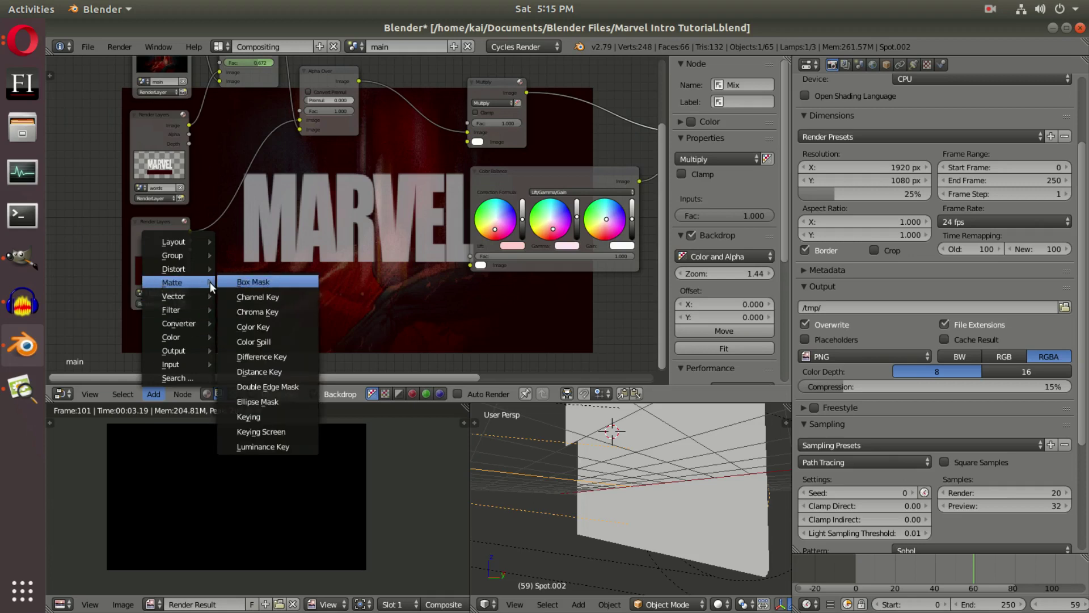
{"action": "left_click", "coordinate": [294, 400]}
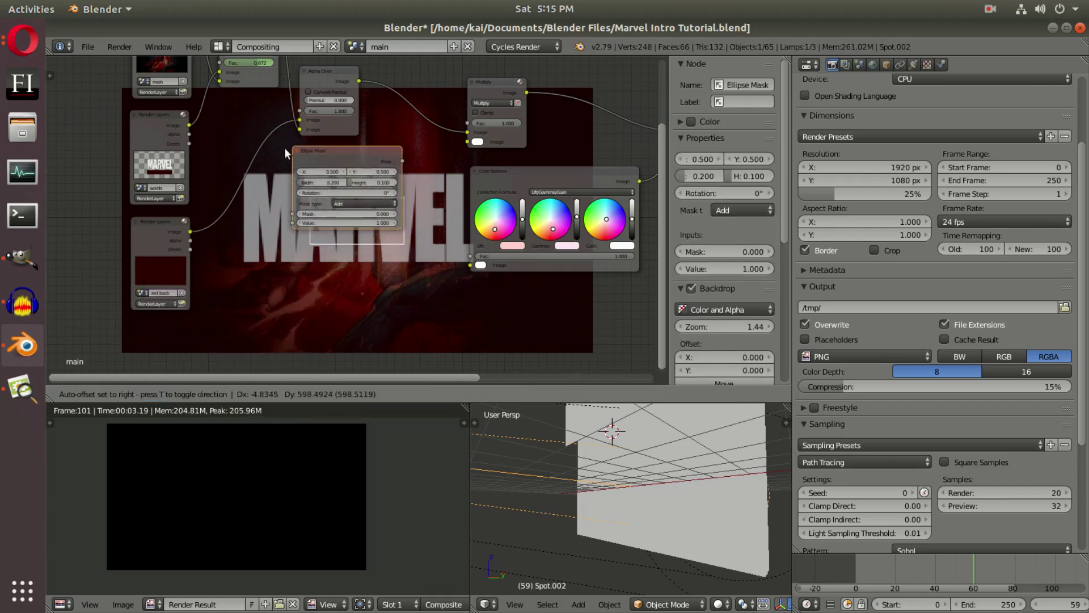
{"action": "left_click", "coordinate": [263, 171]}
{"action": "scroll", "coordinate": [333, 220], "scroll_direction": "up", "scroll_amount": 2}
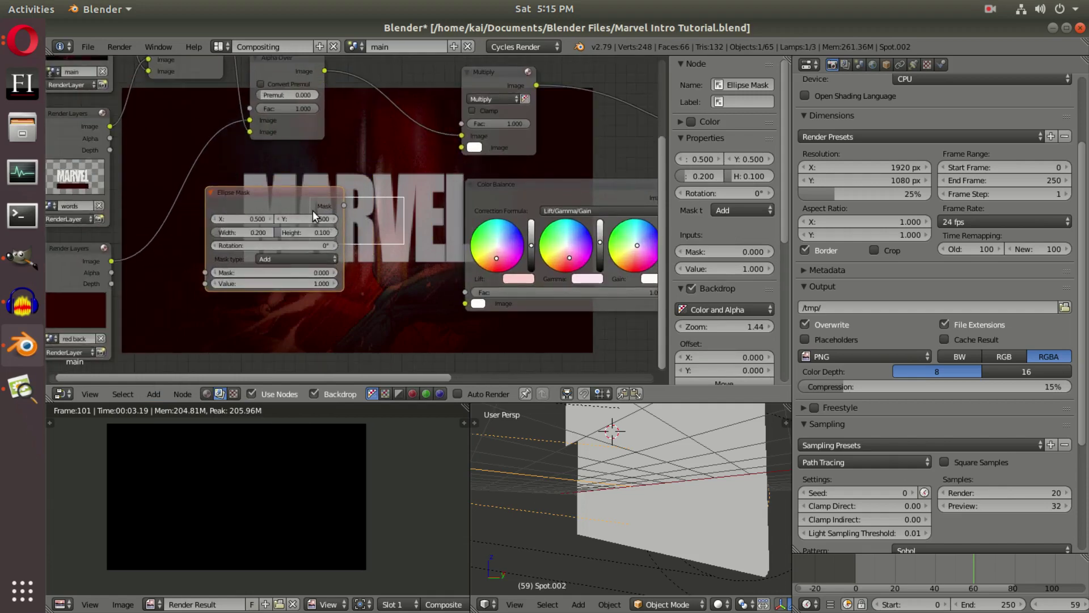
{"action": "middle_click_drag", "start_coordinate": [312, 210], "coordinate": [266, 224]}
{"action": "left_click_drag", "start_coordinate": [221, 213], "coordinate": [198, 233]}
Shift the Color Balance and original Multiply nodes away from the Ellipse Mask to leave more working space
{"action": "middle_click_drag", "start_coordinate": [590, 253], "coordinate": [561, 259]}
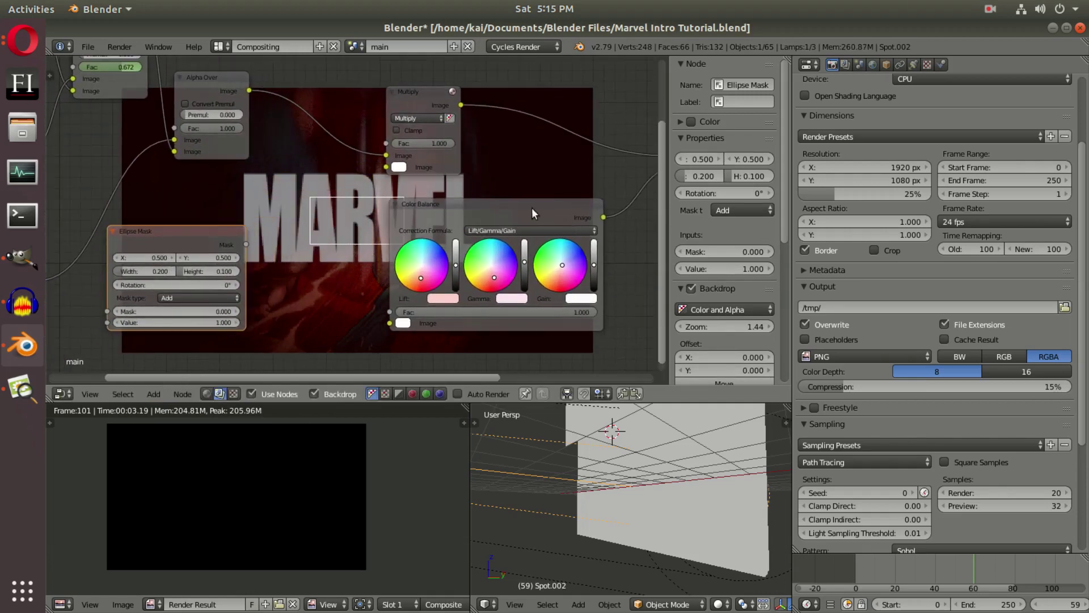
{"action": "left_click_drag", "start_coordinate": [532, 208], "coordinate": [561, 219]}
{"action": "middle_click_drag", "start_coordinate": [561, 219], "coordinate": [265, 212]}
{"action": "left_click_drag", "start_coordinate": [434, 93], "coordinate": [485, 84]}
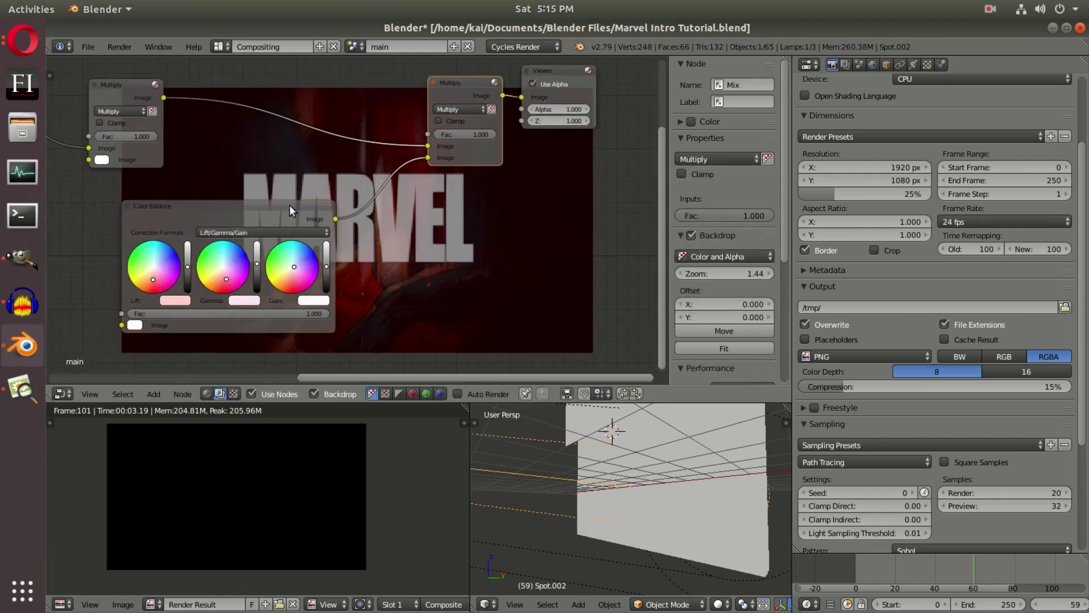
{"action": "left_click_drag", "start_coordinate": [290, 205], "coordinate": [390, 196]}
{"action": "middle_click_drag", "start_coordinate": [361, 200], "coordinate": [464, 212]}
{"action": "left_click_drag", "start_coordinate": [424, 217], "coordinate": [382, 215]}
{"action": "middle_click_drag", "start_coordinate": [309, 214], "coordinate": [594, 213]}
Try the Ellipse Mask with a width of 0.345 and an X position of 0.7, and return X to 0.5
{"action": "left_click_drag", "start_coordinate": [235, 274], "coordinate": [241, 274]}
{"action": "type", "text": "0.7"}
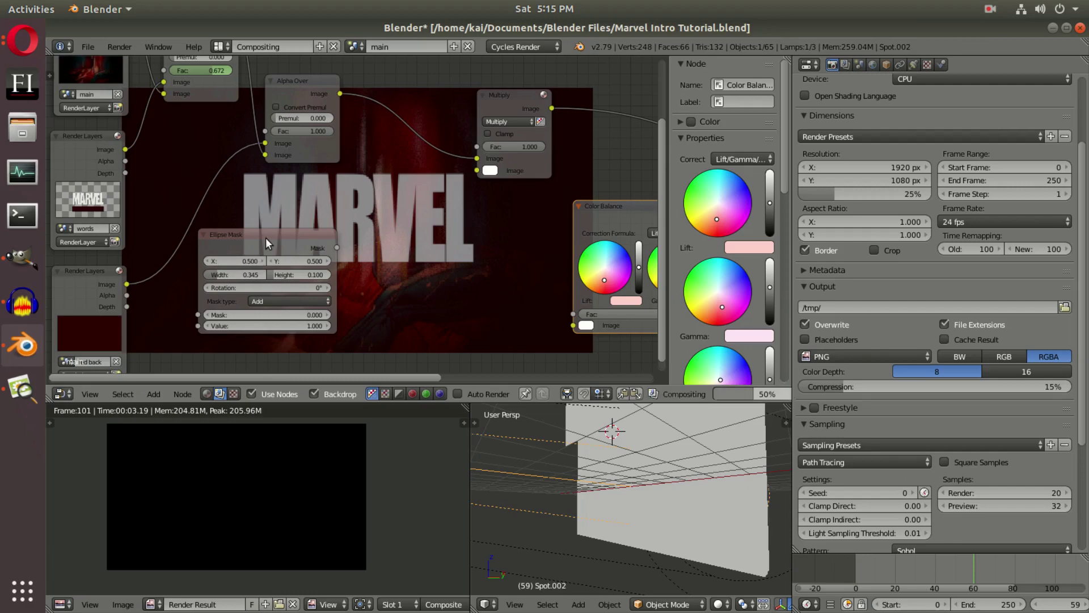
{"action": "key", "text": "Return"}
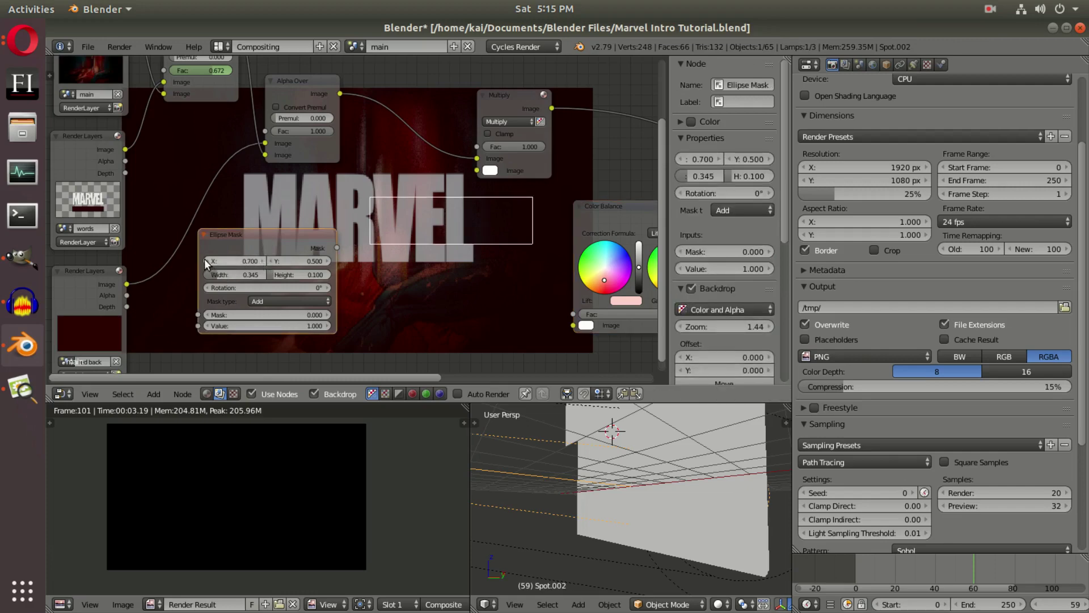
{"action": "left_click", "coordinate": [206, 261]}
{"action": "left_click", "coordinate": [206, 261]}
Set the Ellipse Mask's width to 0.927 and its height to 0.5
{"action": "scroll", "coordinate": [410, 246], "scroll_direction": "down", "scroll_amount": 2}
{"action": "middle_click_drag", "start_coordinate": [430, 197], "coordinate": [372, 182]}
{"action": "left_click_drag", "start_coordinate": [178, 256], "coordinate": [285, 256]}
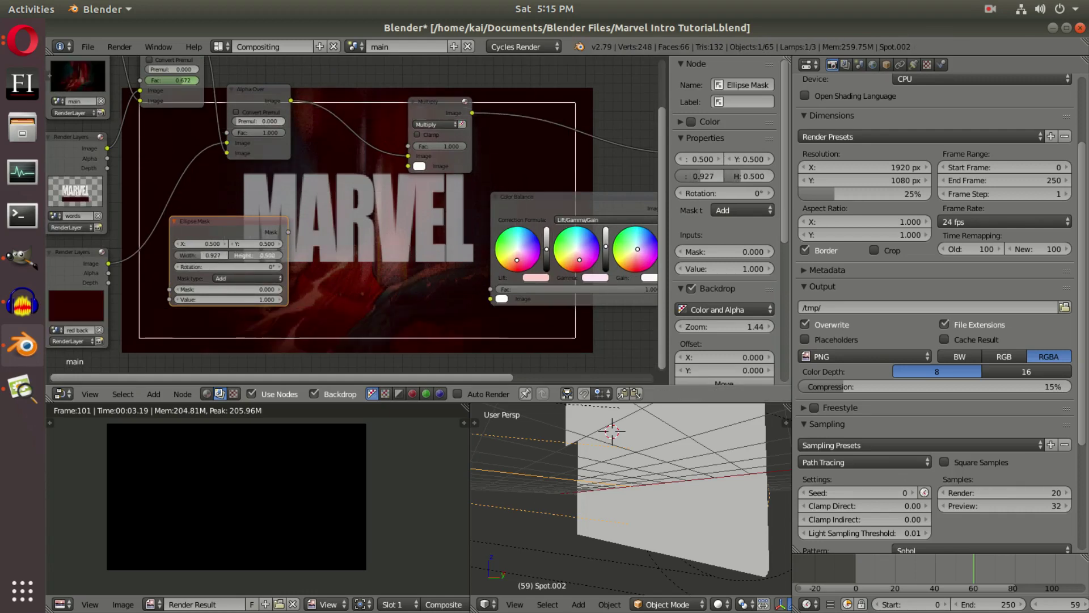
Connect the Ellipse Mask output to the duplicated Multiply node's second image input and move that Multiply node farther along the chain
{"action": "mouse_move", "coordinate": [466, 292]}
{"action": "middle_mouse_down"}
{"action": "mouse_move", "coordinate": [426, 197]}
{"action": "mouse_move", "coordinate": [471, 326]}
{"action": "mouse_move", "coordinate": [454, 275]}
{"action": "middle_mouse_up"}
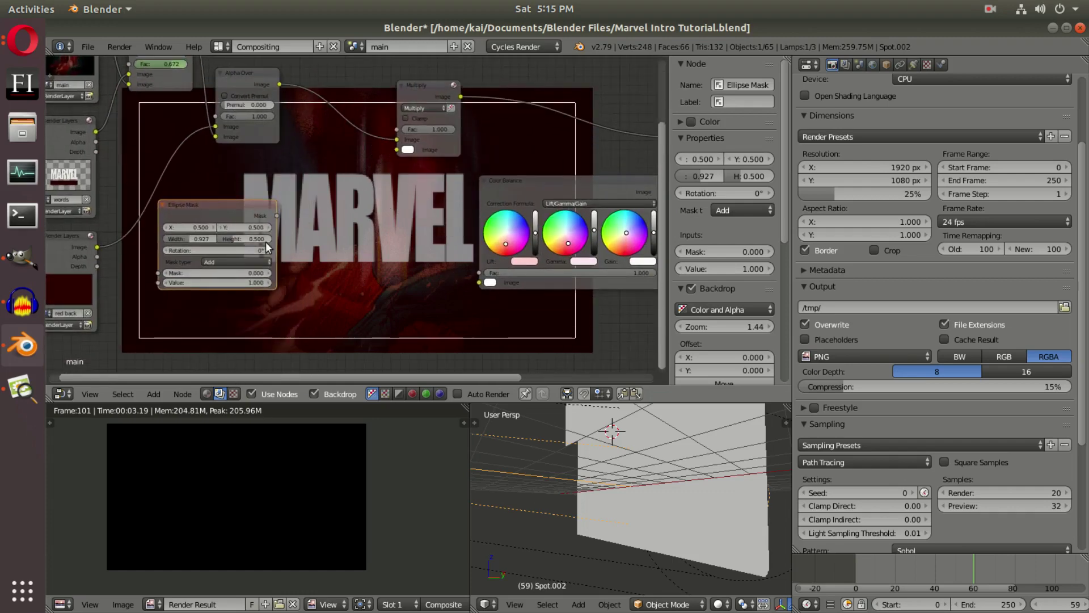
{"action": "scroll", "coordinate": [266, 242], "scroll_direction": "up", "scroll_amount": 1}
{"action": "middle_click_drag", "start_coordinate": [273, 267], "coordinate": [258, 315]}
{"action": "middle_click_drag", "start_coordinate": [312, 170], "coordinate": [307, 165]}
{"action": "left_click_drag", "start_coordinate": [242, 256], "coordinate": [266, 250]}
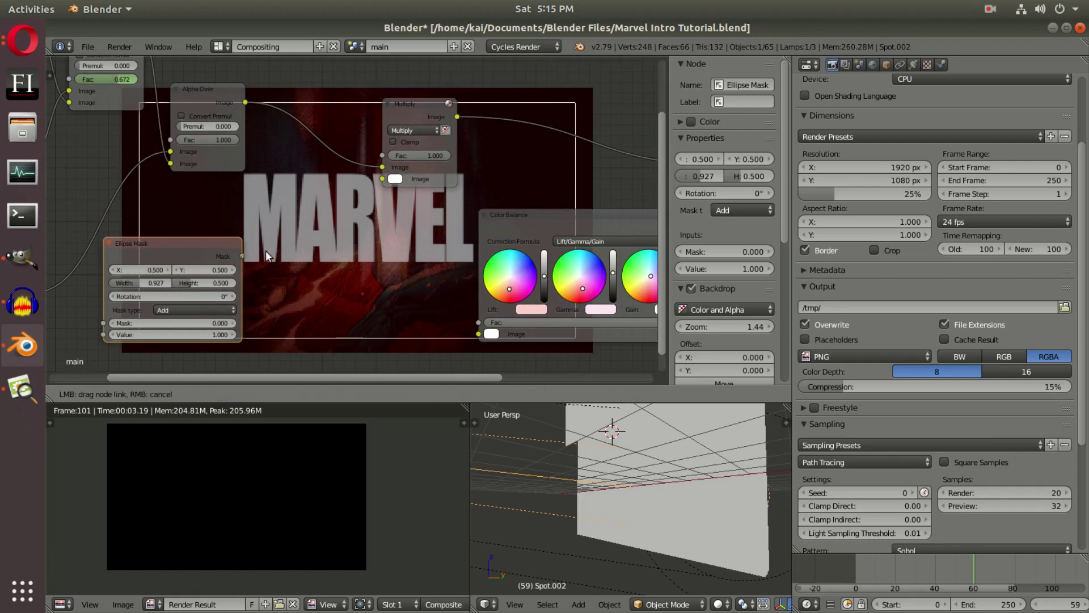
{"action": "left_click_drag", "start_coordinate": [384, 177], "coordinate": [383, 178]}
{"action": "middle_click_drag", "start_coordinate": [397, 232], "coordinate": [342, 251]}
{"action": "left_click_drag", "start_coordinate": [352, 127], "coordinate": [426, 121]}
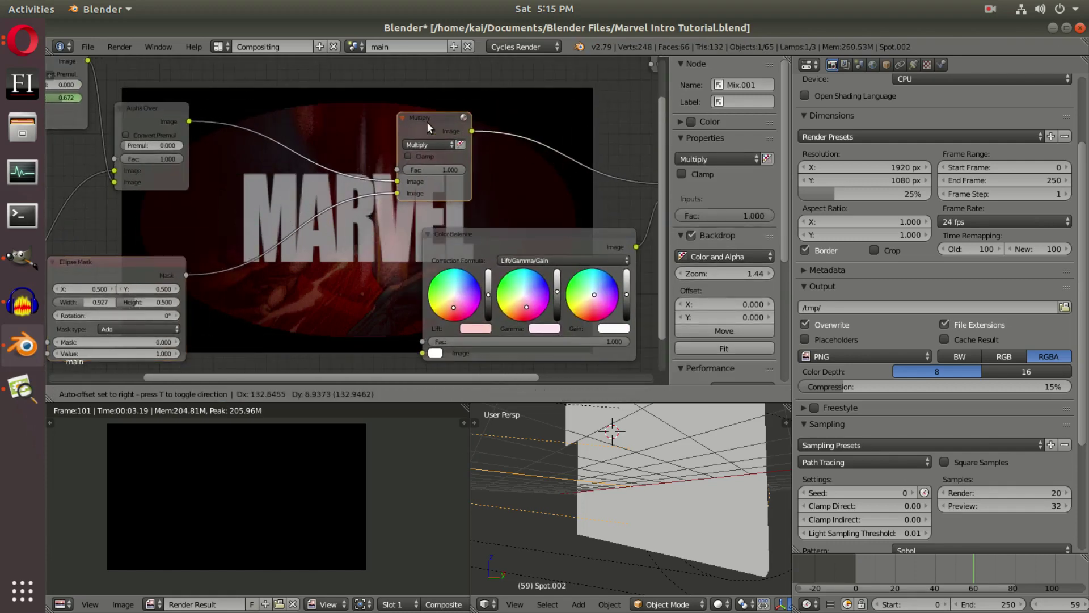
Add a Blur filter node and insert it into the link between the Ellipse Mask and the duplicated Multiply node
{"action": "middle_click_drag", "start_coordinate": [220, 254], "coordinate": [200, 348]}
{"action": "left_click", "coordinate": [154, 393]}
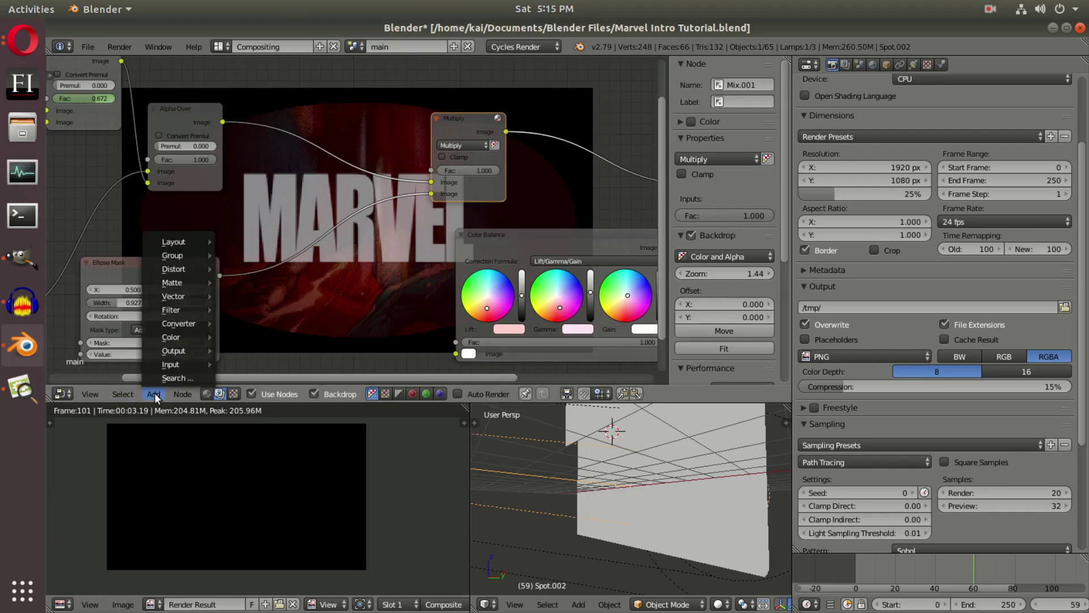
{"action": "mouse_move", "coordinate": [204, 309]}
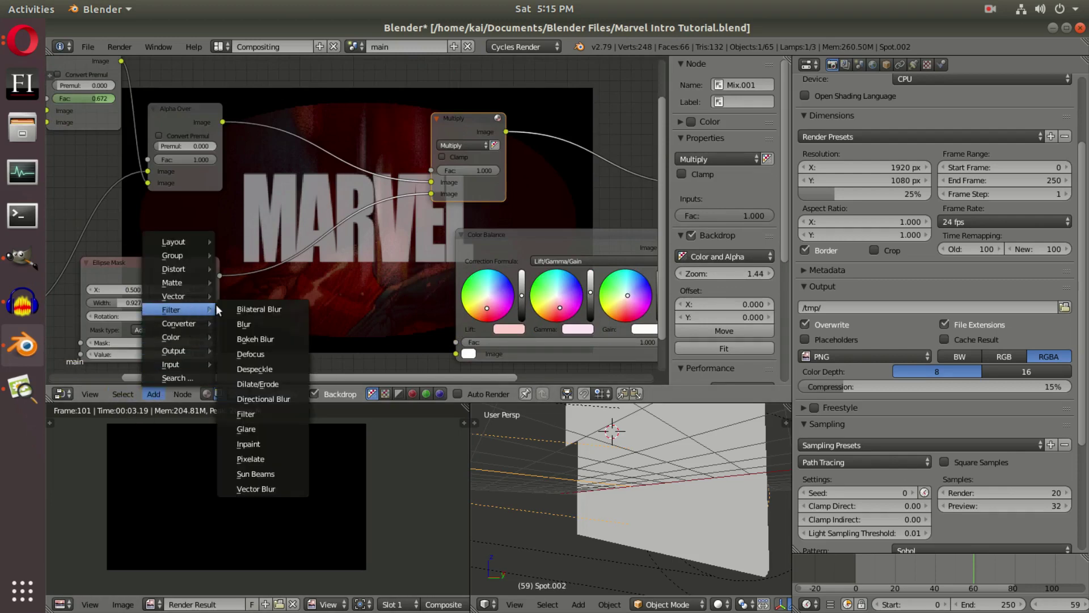
{"action": "left_click", "coordinate": [261, 322]}
{"action": "left_click", "coordinate": [287, 275]}
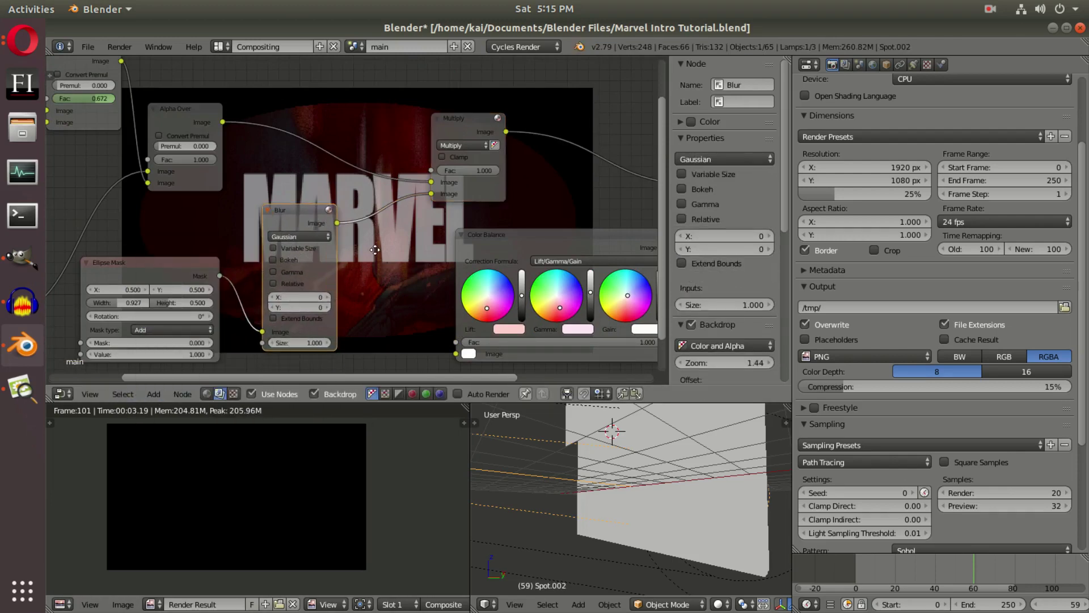
Set the Blur node's filter type to Fast Gaussian and enable Relative sizing
{"action": "scroll", "coordinate": [327, 263], "scroll_direction": "up", "scroll_amount": 2}
{"action": "middle_click_drag", "start_coordinate": [427, 269], "coordinate": [456, 279]}
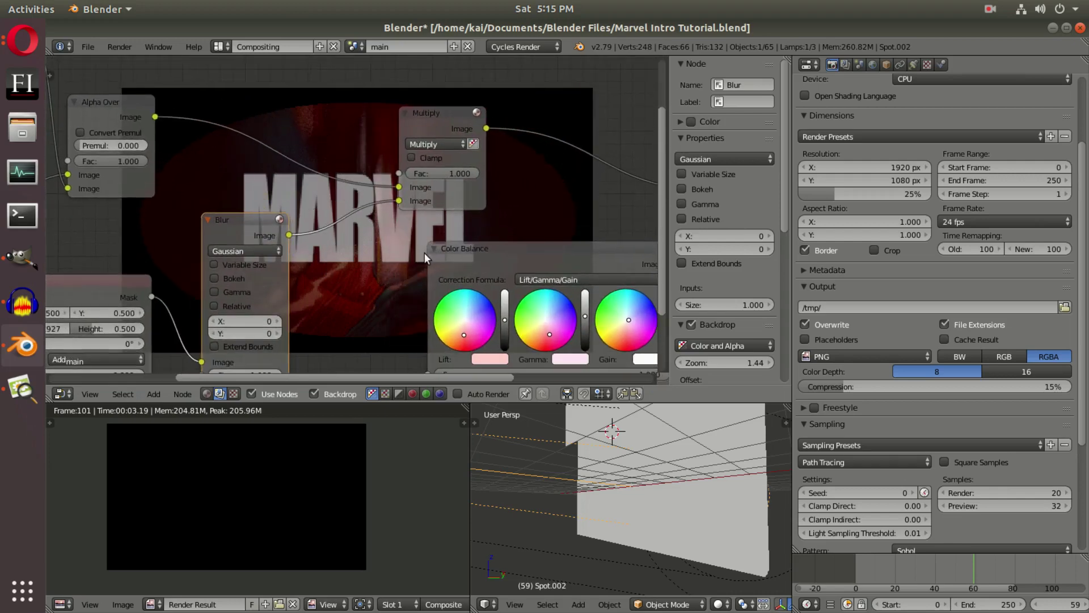
{"action": "key", "text": "v"}
{"action": "key", "text": "alt+v"}
{"action": "key", "text": "alt+v"}
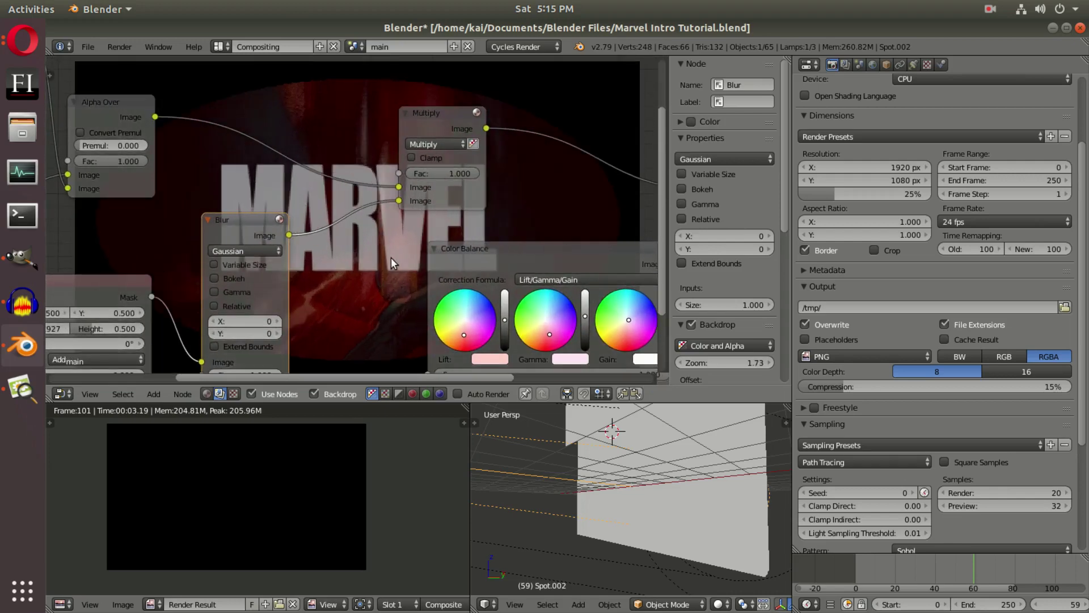
{"action": "left_click", "coordinate": [276, 257]}
{"action": "left_click", "coordinate": [264, 178]}
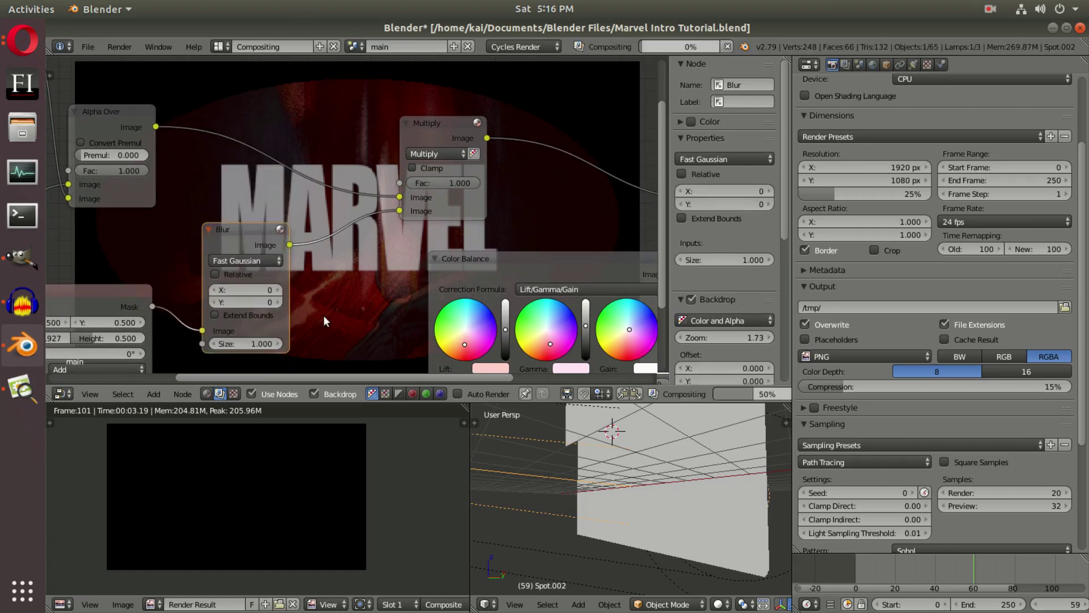
{"action": "middle_click_drag", "start_coordinate": [260, 290], "coordinate": [241, 254]}
{"action": "left_click", "coordinate": [209, 239]}
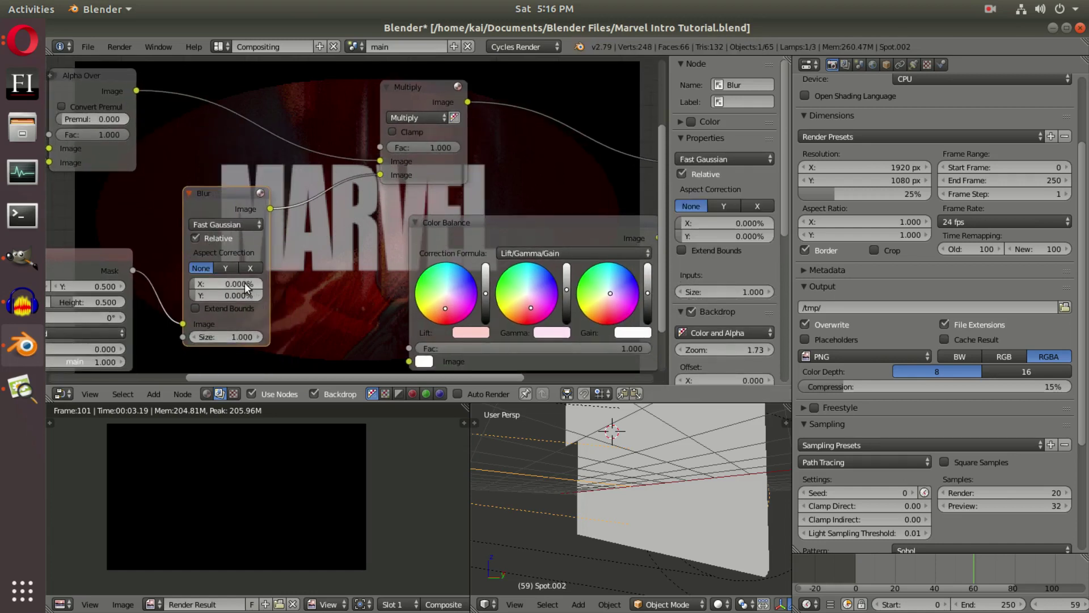
Set the Blur node's relative size to 50% in X and 20% in Y
{"action": "left_click", "coordinate": [245, 284]}
{"action": "type", "text": "50"}
{"action": "key", "text": "Return"}
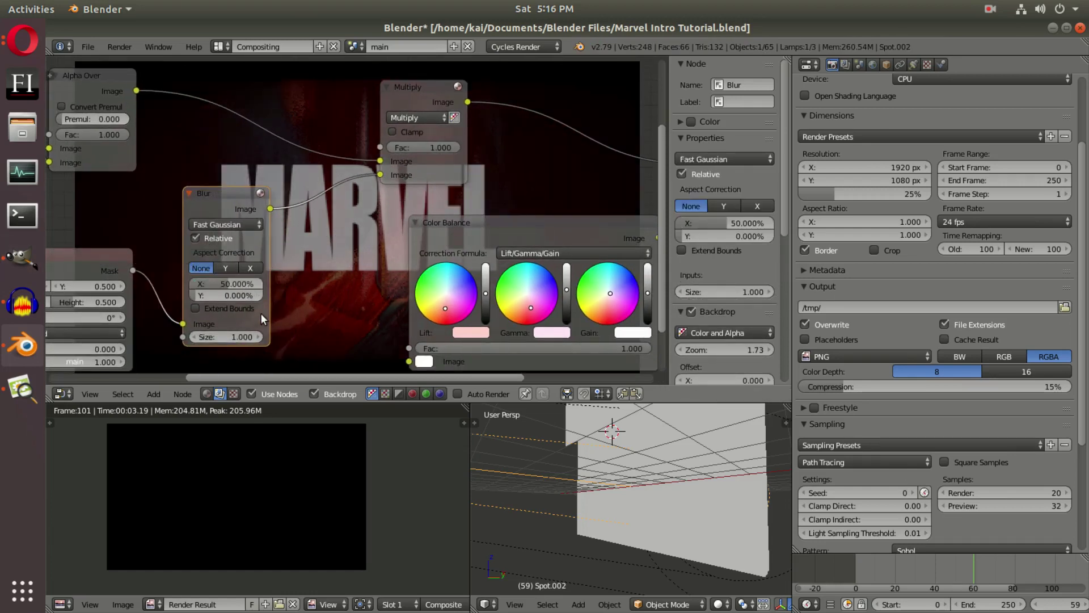
{"action": "type", "text": "2"}
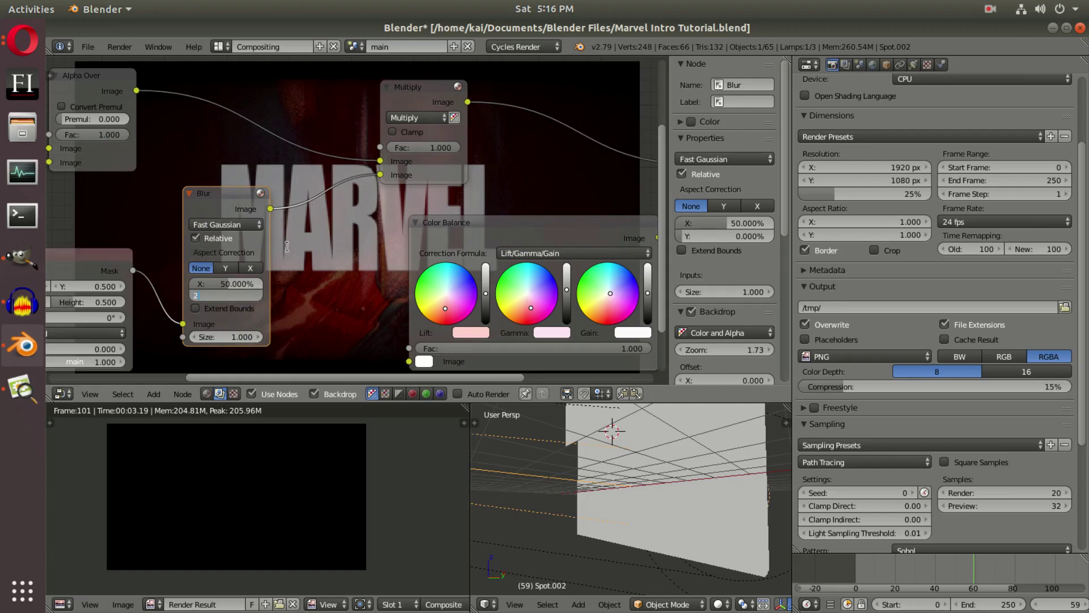
{"action": "key", "text": "Return"}
Shrink the backdrop preview and try a Y blur size of 50%
{"action": "middle_click_drag", "start_coordinate": [339, 259], "coordinate": [373, 106]}
{"action": "key", "text": "v"}
{"action": "key", "text": "v"}
{"action": "scroll", "coordinate": [376, 227], "scroll_direction": "down", "scroll_amount": 2}
{"action": "middle_click_drag", "start_coordinate": [371, 248], "coordinate": [395, 340]}
{"action": "left_click", "coordinate": [294, 214]}
{"action": "type", "text": "50"}
{"action": "key", "text": "Return"}
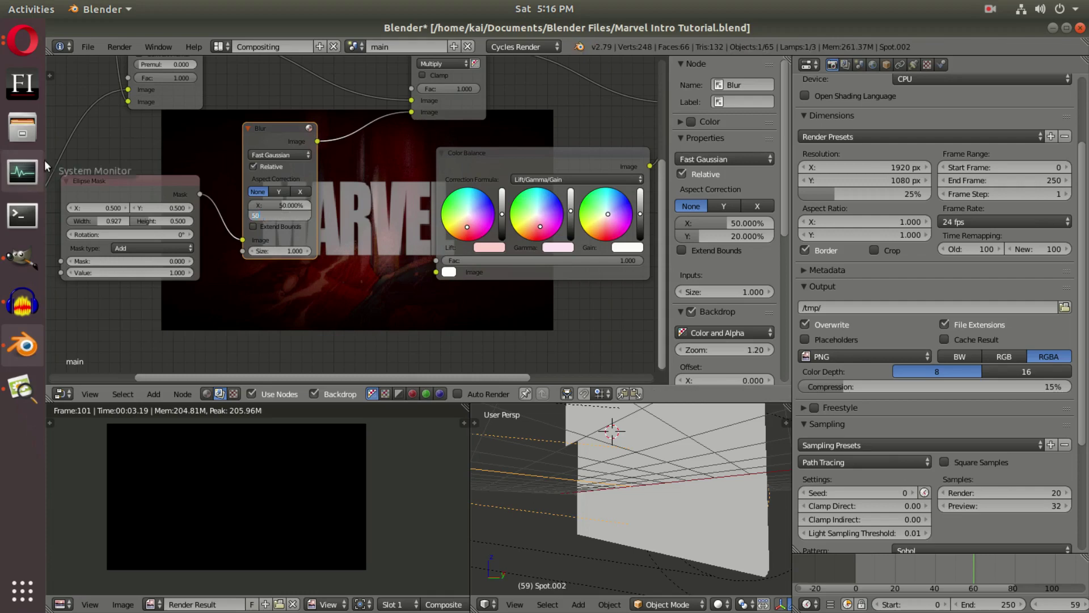
Set the Blur node's Y size to 20% and its X size to 30%
{"action": "middle_click_drag", "start_coordinate": [368, 265], "coordinate": [320, 216]}
{"action": "type", "text": "20"}
{"action": "key", "text": "Return"}
{"action": "left_click", "coordinate": [272, 185]}
{"action": "type", "text": "30"}
{"action": "key", "text": "Return"}
Reposition the Ellipse Mask node beside the Blur node
{"action": "mouse_move", "coordinate": [178, 213]}
{"action": "left_mouse_down"}
{"action": "mouse_move", "coordinate": [154, 236]}
{"action": "mouse_move", "coordinate": [185, 233]}
{"action": "left_mouse_up"}
{"action": "middle_click_drag", "start_coordinate": [466, 205], "coordinate": [590, 182]}
{"action": "left_click", "coordinate": [172, 230]}
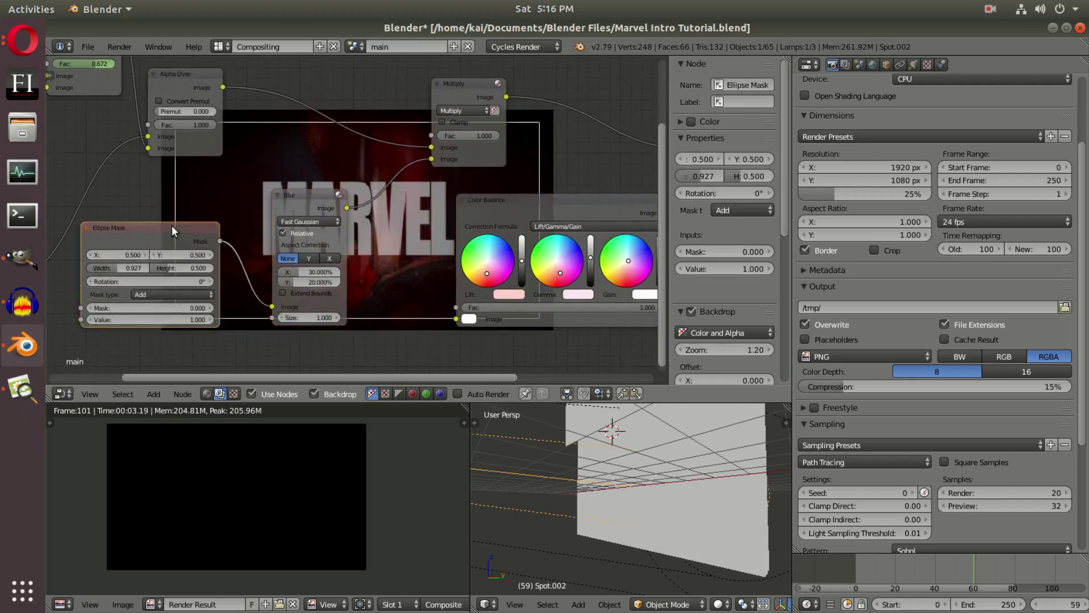
Route the Ellipse Mask directly into the Multiply node to compare the unblurred edge, and reinsert the Blur node between them
{"action": "left_click_drag", "start_coordinate": [271, 307], "coordinate": [429, 159]}
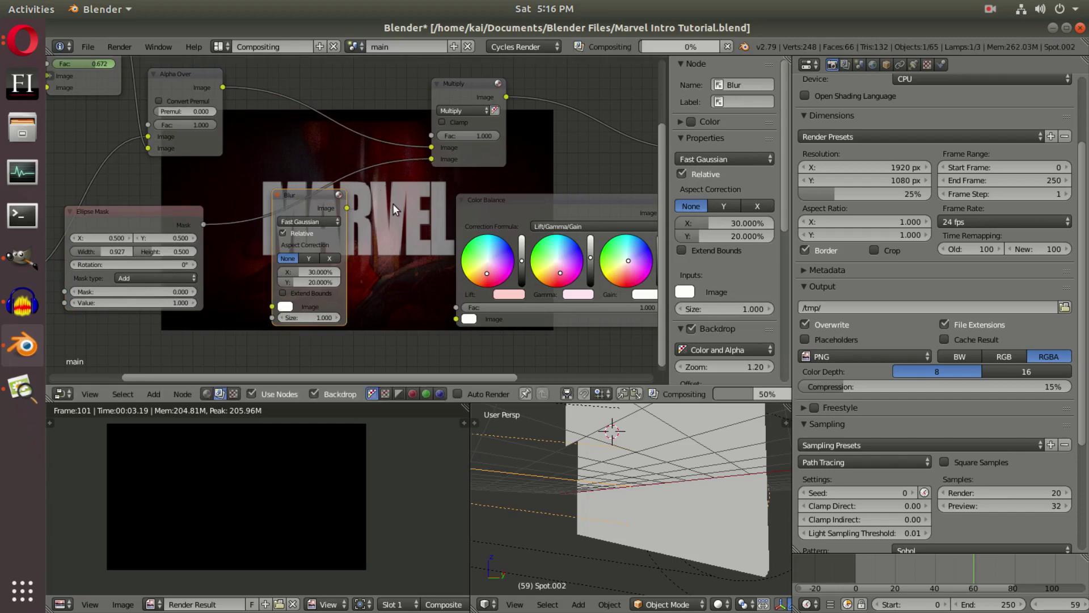
{"action": "middle_click_drag", "start_coordinate": [384, 186], "coordinate": [499, 299]}
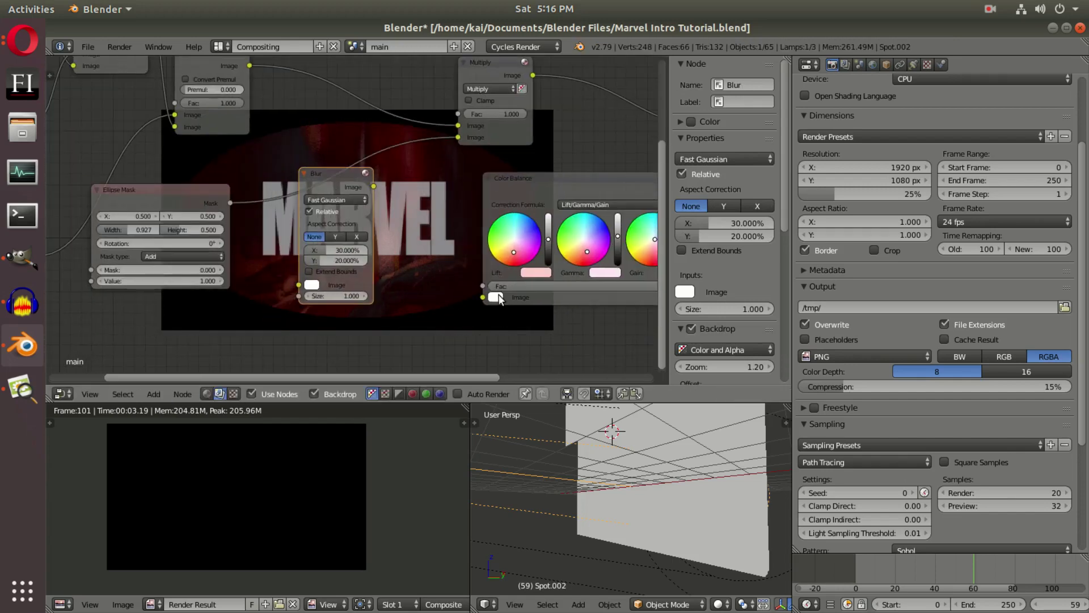
{"action": "left_click_drag", "start_coordinate": [323, 179], "coordinate": [321, 150]}
{"action": "middle_click_drag", "start_coordinate": [352, 224], "coordinate": [336, 200]}
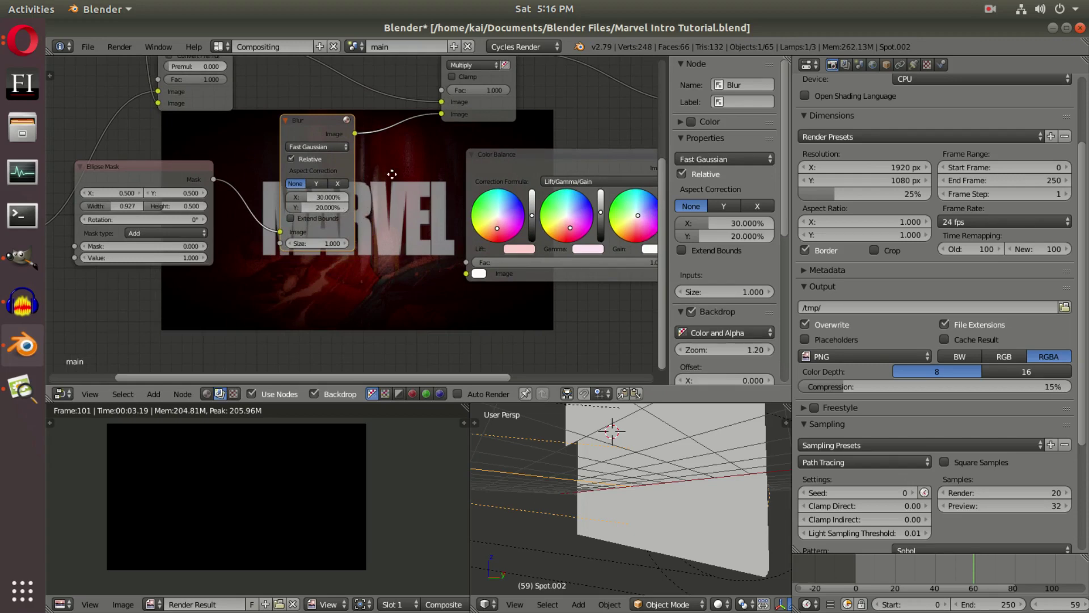
Change the blend type of the Multiply node fed by the blurred mask to Overlay
{"action": "middle_click_drag", "start_coordinate": [339, 206], "coordinate": [284, 257]}
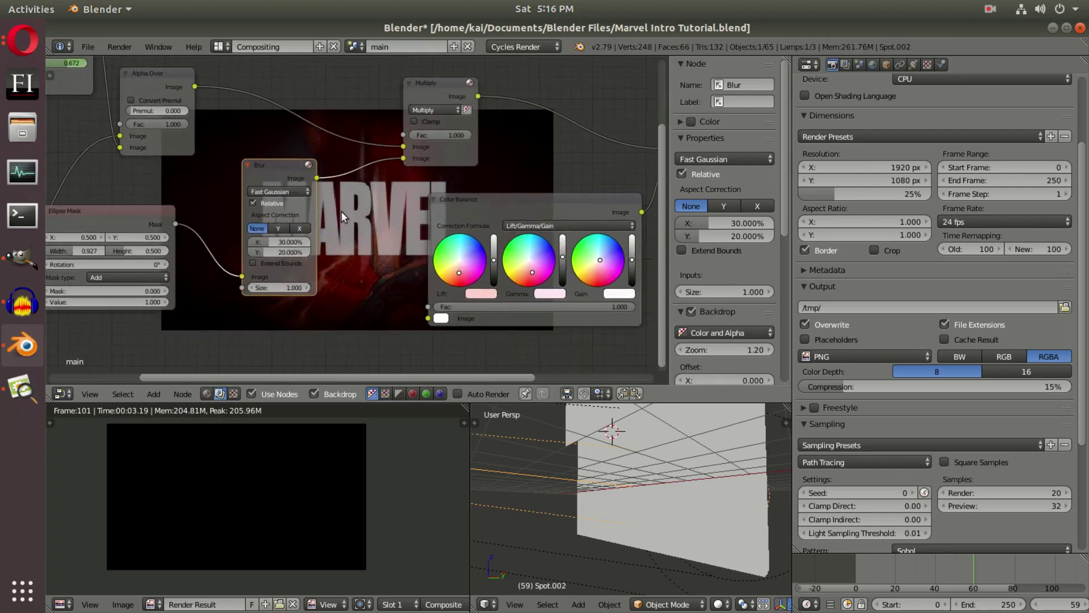
{"action": "middle_click_drag", "start_coordinate": [341, 211], "coordinate": [252, 285]}
{"action": "left_click", "coordinate": [328, 184]}
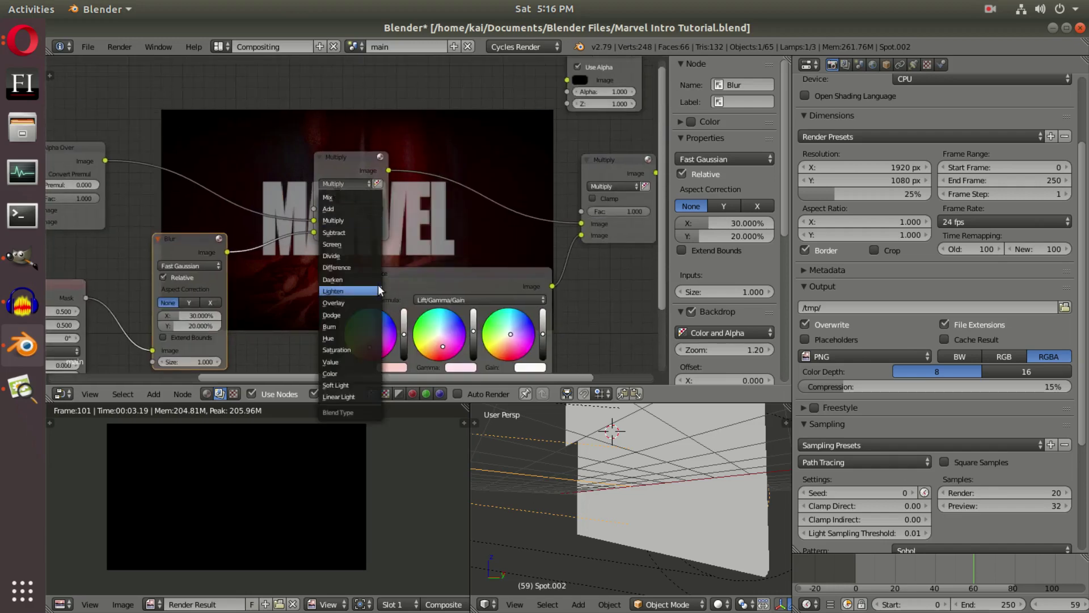
{"action": "left_click", "coordinate": [359, 301]}
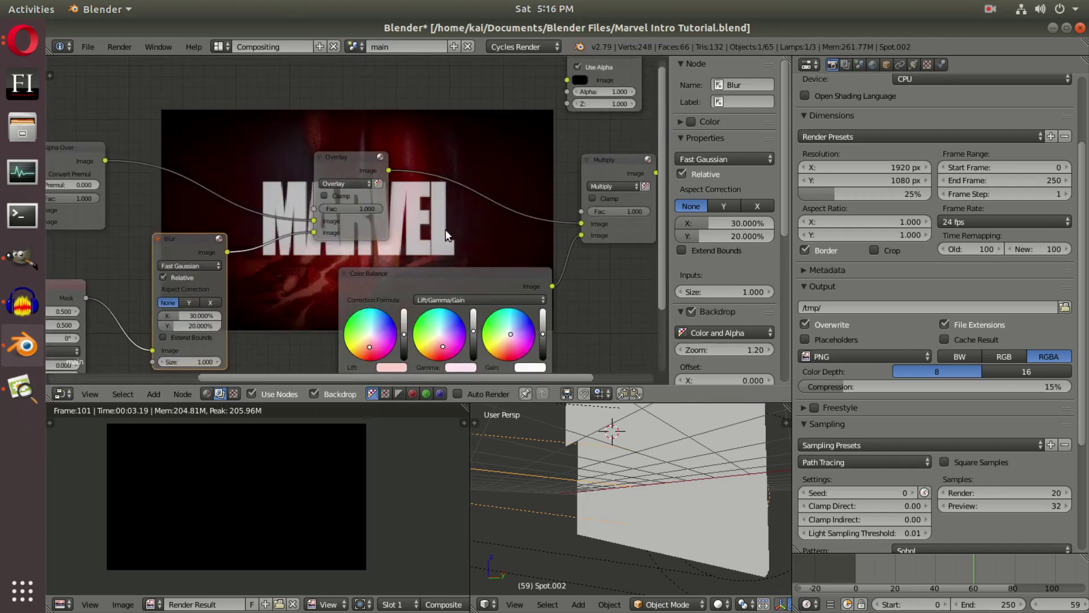
Try the Overlay blend type on the final Multiply node before the Viewer, and set it back to Multiply
{"action": "middle_click_drag", "start_coordinate": [475, 310], "coordinate": [330, 214]}
{"action": "left_click", "coordinate": [462, 121]}
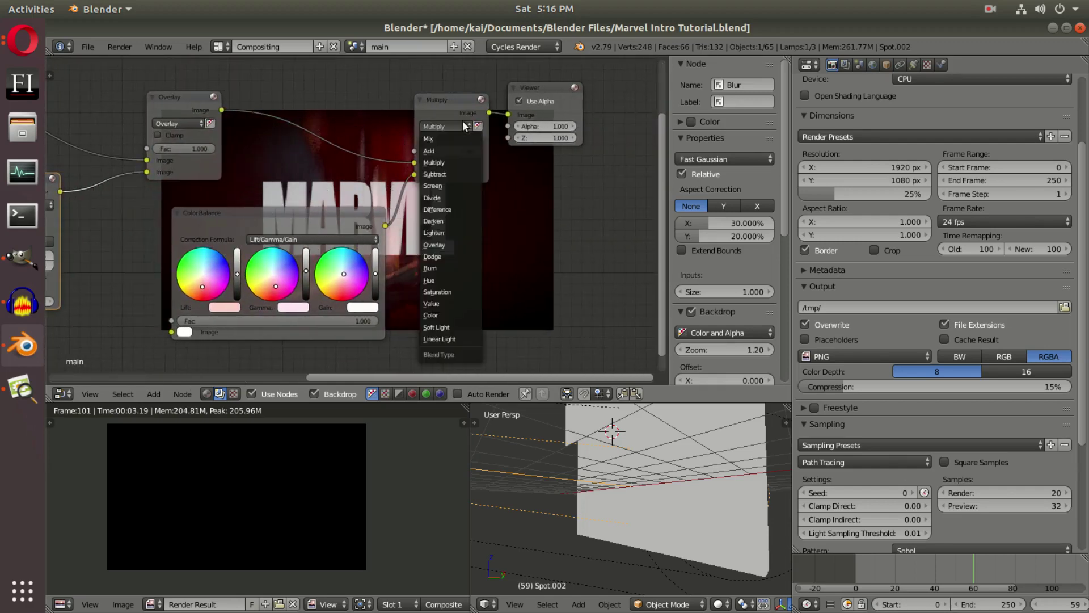
{"action": "left_click", "coordinate": [465, 246]}
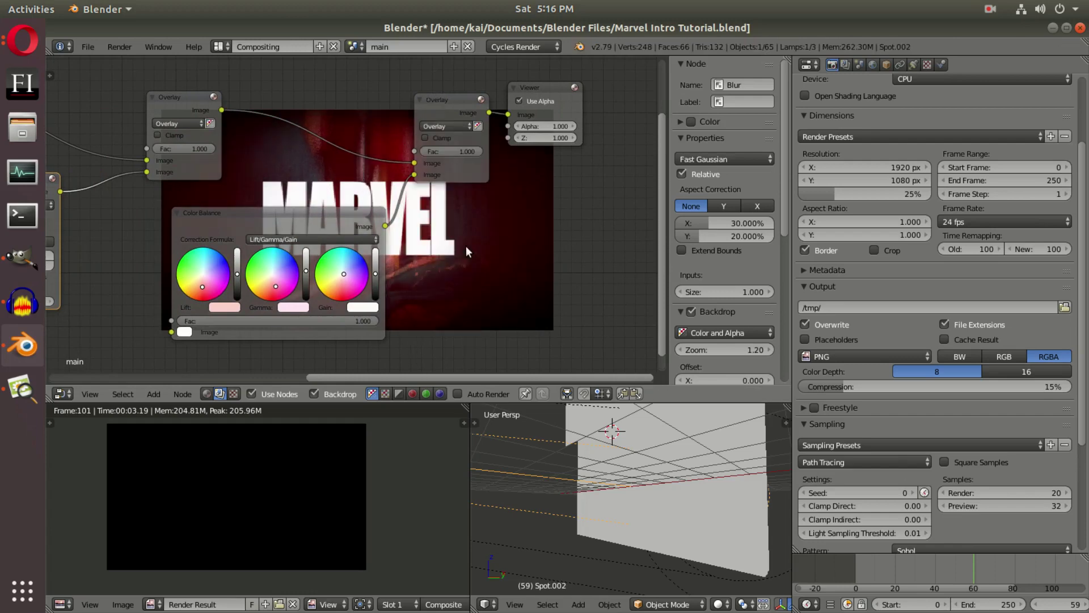
{"action": "left_click", "coordinate": [449, 127]}
{"action": "left_click", "coordinate": [456, 163]}
Fine-tune the Color Balance gain and gamma, brightening both slightly and shifting the gamma tint further toward pinkish purple
{"action": "middle_click_drag", "start_coordinate": [518, 247], "coordinate": [433, 211]}
{"action": "left_click_drag", "start_coordinate": [212, 205], "coordinate": [196, 207]}
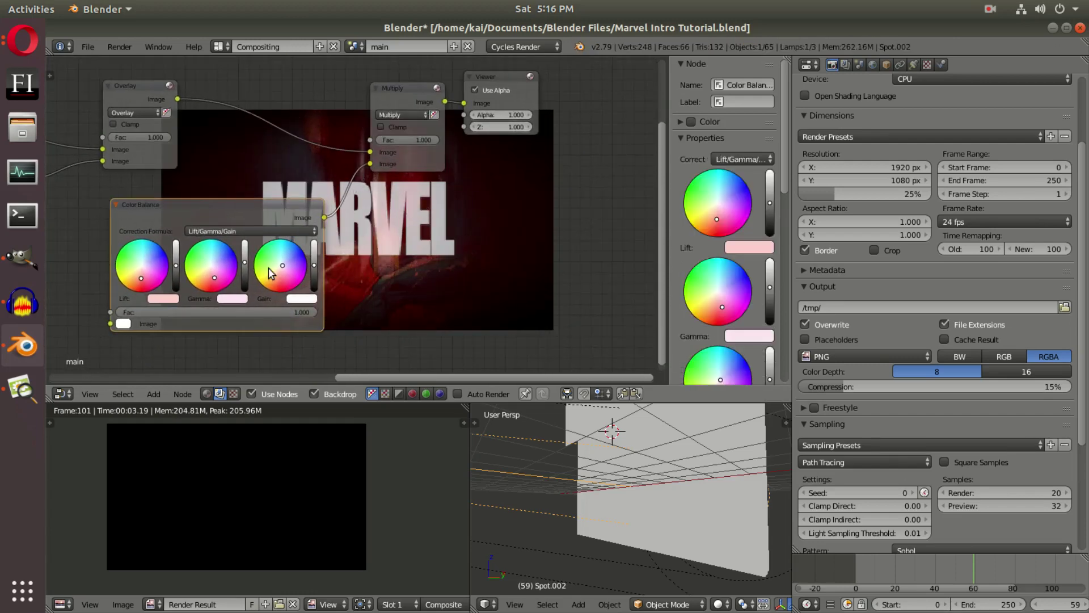
{"action": "left_click_drag", "start_coordinate": [282, 266], "coordinate": [280, 267]}
{"action": "left_click_drag", "start_coordinate": [215, 278], "coordinate": [219, 284]}
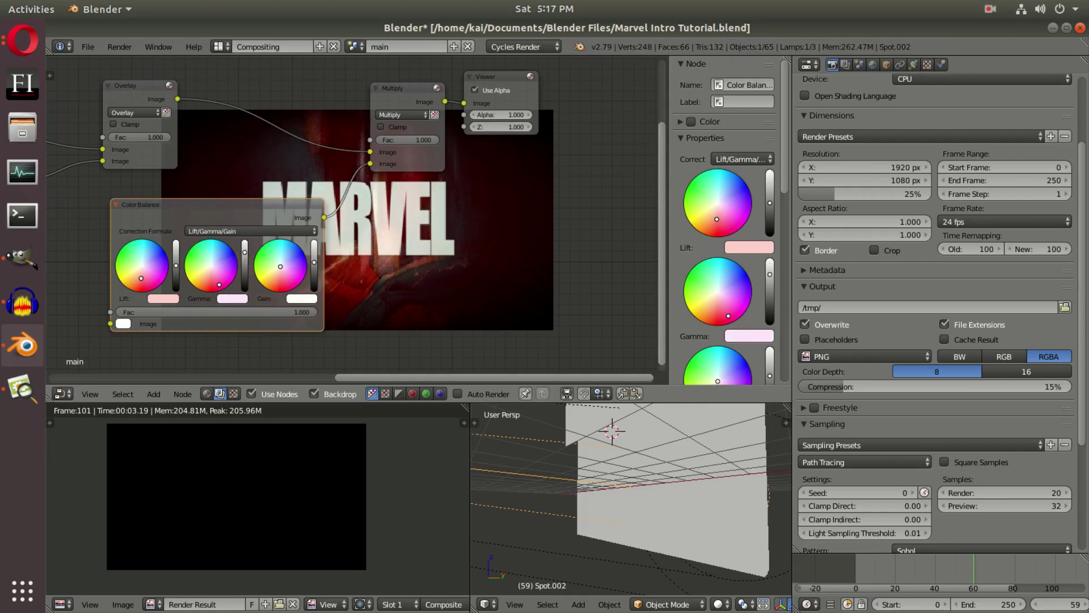
{"action": "middle_click_drag", "start_coordinate": [463, 215], "coordinate": [588, 227]}
{"action": "middle_click_drag", "start_coordinate": [61, 149], "coordinate": [146, 149]}
{"action": "scroll", "coordinate": [502, 170], "scroll_direction": "down", "scroll_amount": 7}
{"action": "scroll", "coordinate": [379, 134], "scroll_direction": "up", "scroll_amount": 6}
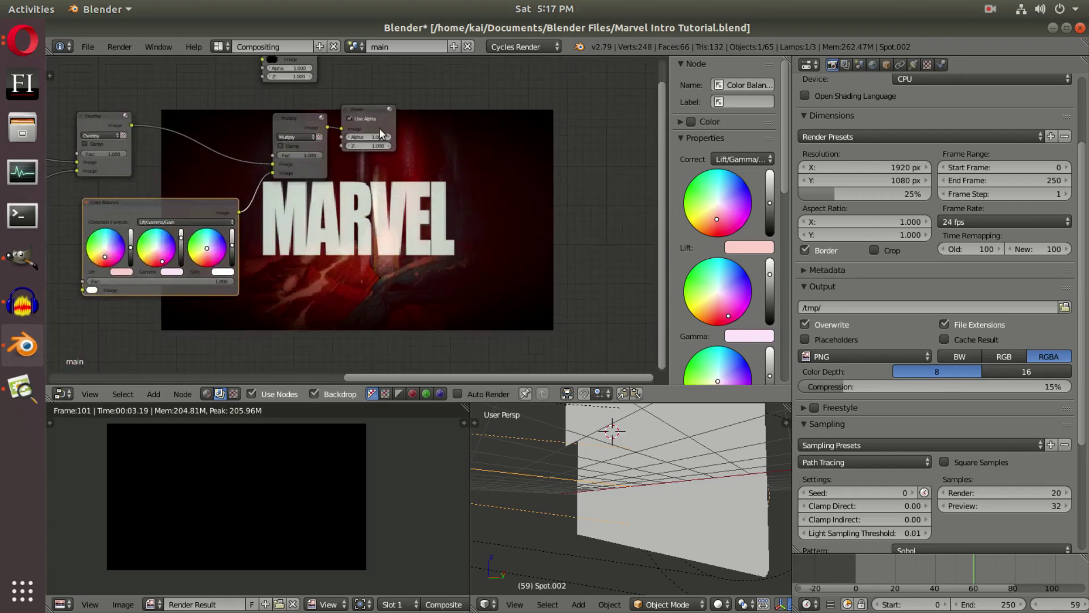
Place the Viewer and Composite nodes close together, a short distance past the final Multiply node
{"action": "middle_click_drag", "start_coordinate": [356, 109], "coordinate": [304, 169]}
{"action": "left_click_drag", "start_coordinate": [232, 175], "coordinate": [217, 175]}
{"action": "left_click_drag", "start_coordinate": [341, 153], "coordinate": [520, 160]}
{"action": "middle_click_drag", "start_coordinate": [256, 97], "coordinate": [211, 121]}
{"action": "left_click_drag", "start_coordinate": [195, 90], "coordinate": [479, 118]}
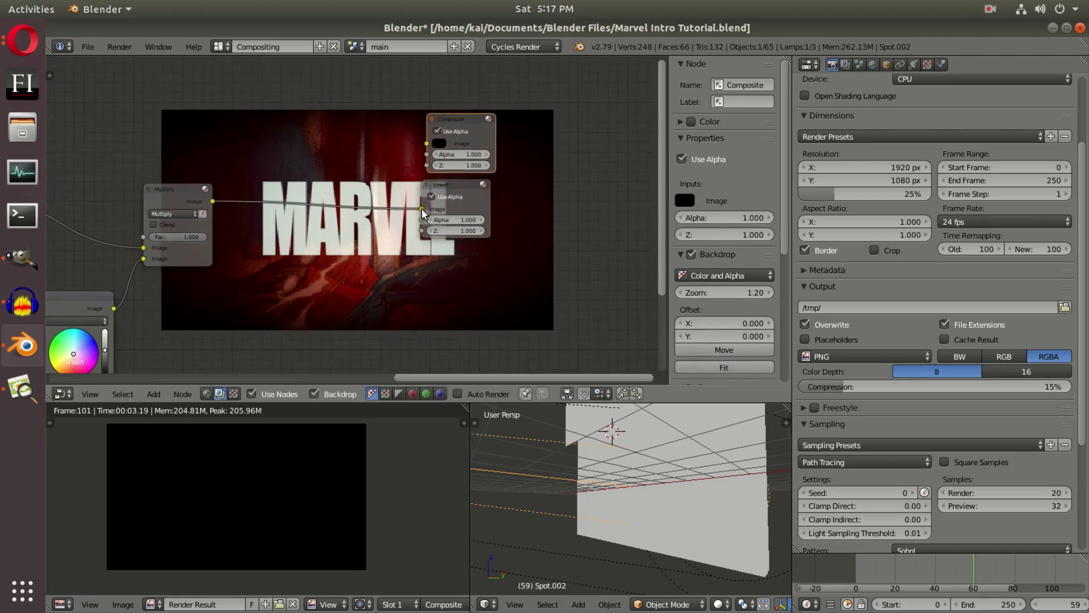
Connect the final Multiply node's image output to the Composite node and align the Composite node above the Viewer
{"action": "left_click", "coordinate": [434, 214]}
{"action": "left_click_drag", "start_coordinate": [213, 200], "coordinate": [427, 144]}
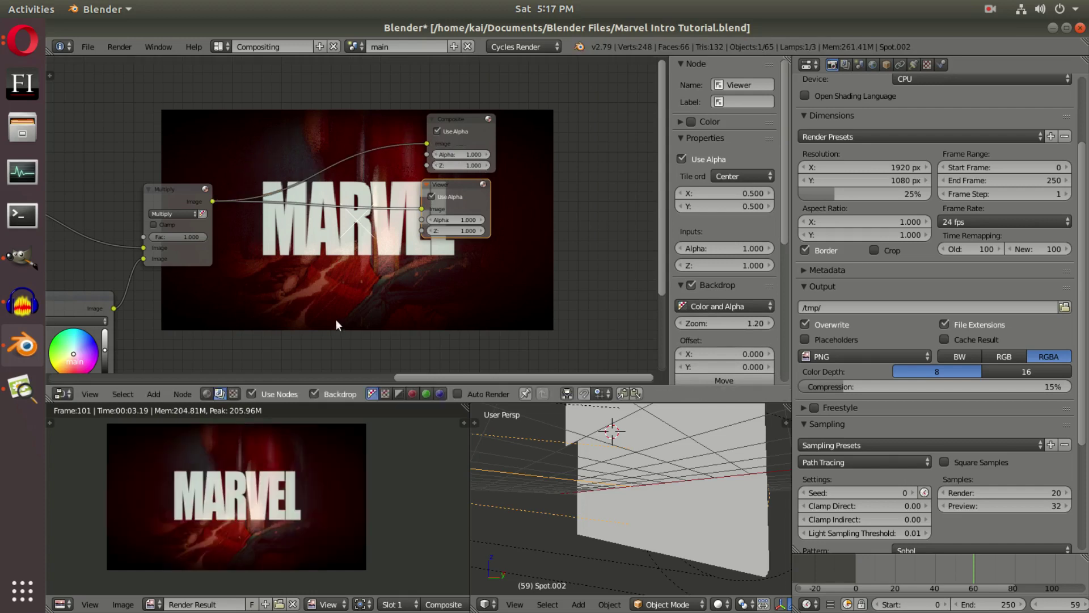
{"action": "left_click_drag", "start_coordinate": [425, 145], "coordinate": [402, 140]}
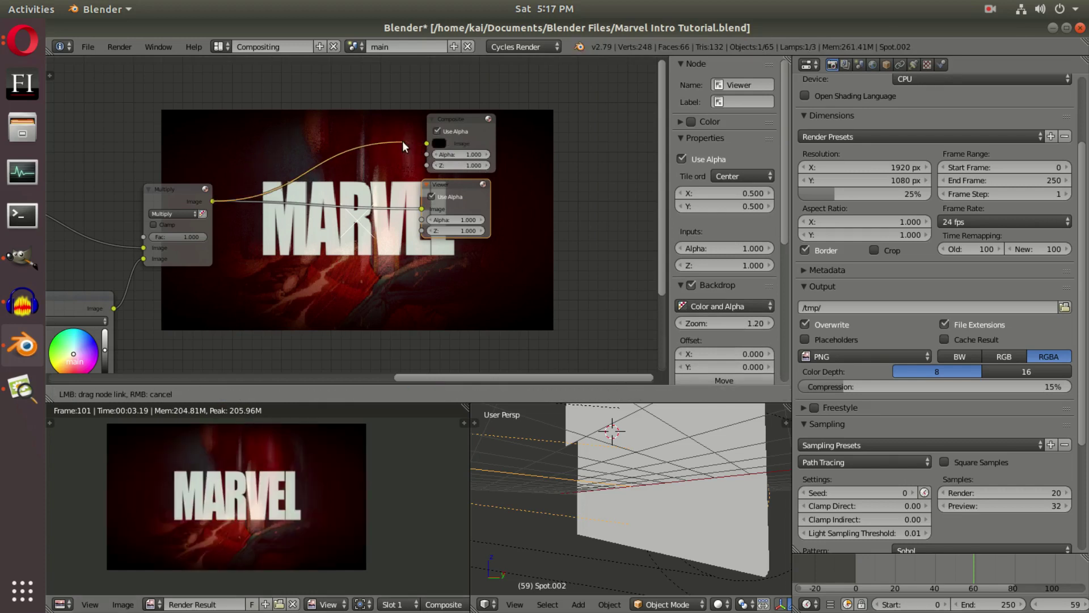
{"action": "left_click_drag", "start_coordinate": [214, 200], "coordinate": [427, 144]}
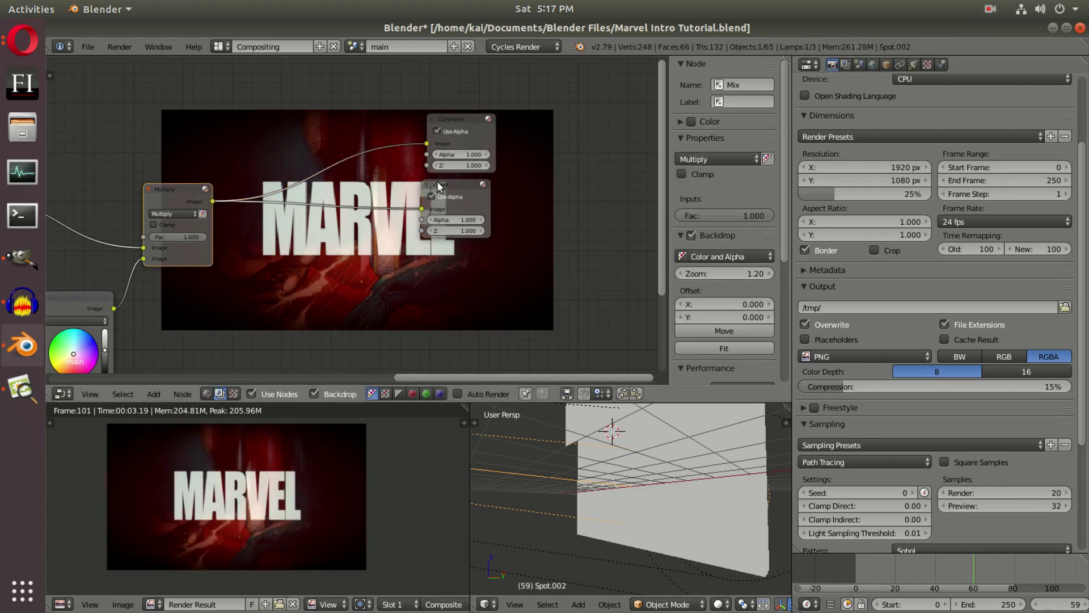
{"action": "left_click", "coordinate": [456, 116]}
{"action": "left_click_drag", "start_coordinate": [454, 115], "coordinate": [449, 115]}
Go to frame 39 and render it as a still image from the main scene
{"action": "left_click", "coordinate": [62, 393]}
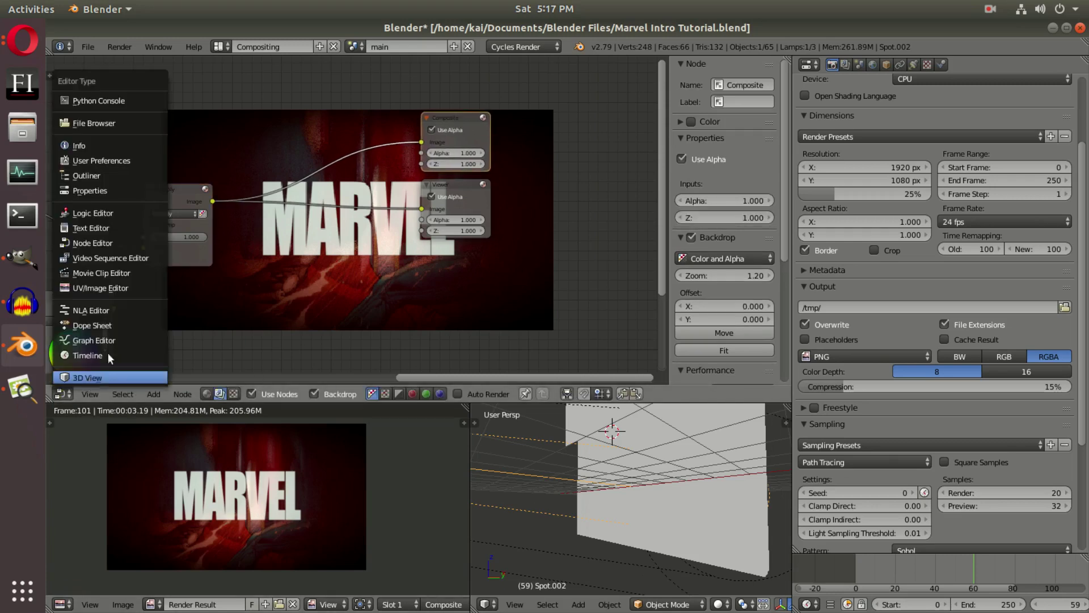
{"action": "left_click_drag", "start_coordinate": [937, 566], "coordinate": [931, 563]}
{"action": "left_click", "coordinate": [119, 46]}
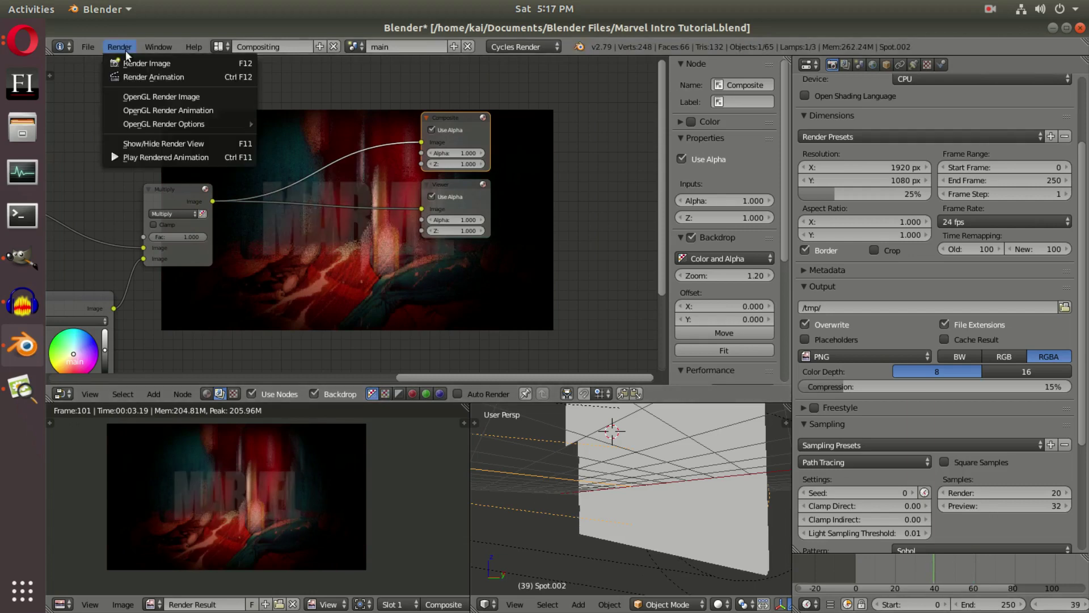
{"action": "left_click", "coordinate": [133, 59]}
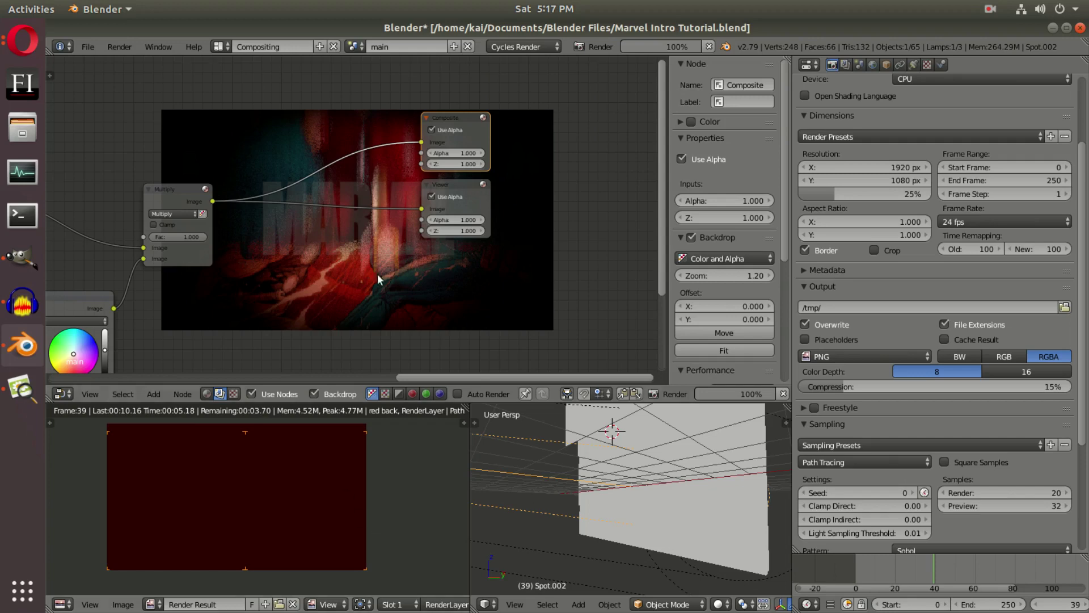
{"action": "key", "text": "Home"}
{"action": "middle_click_drag", "start_coordinate": [311, 145], "coordinate": [288, 167]}
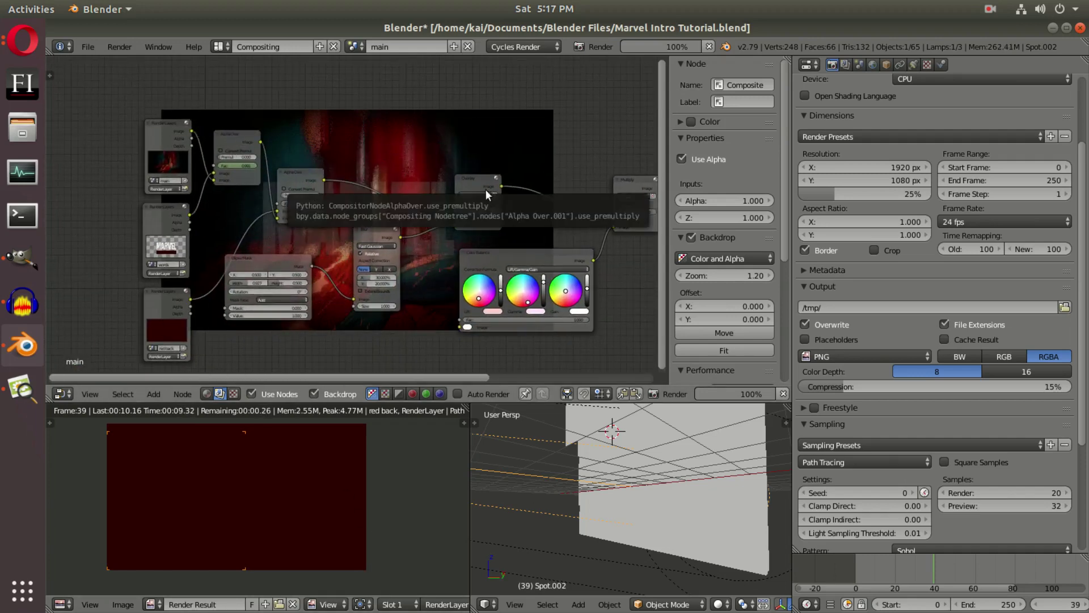
{"action": "middle_click_drag", "start_coordinate": [486, 190], "coordinate": [290, 159]}
{"action": "mouse_move", "coordinate": [508, 243]}
{"action": "middle_mouse_down"}
{"action": "mouse_move", "coordinate": [476, 176]}
{"action": "mouse_move", "coordinate": [507, 242]}
{"action": "middle_mouse_up"}
{"action": "scroll", "coordinate": [1053, 560], "scroll_direction": "down", "scroll_amount": 9}
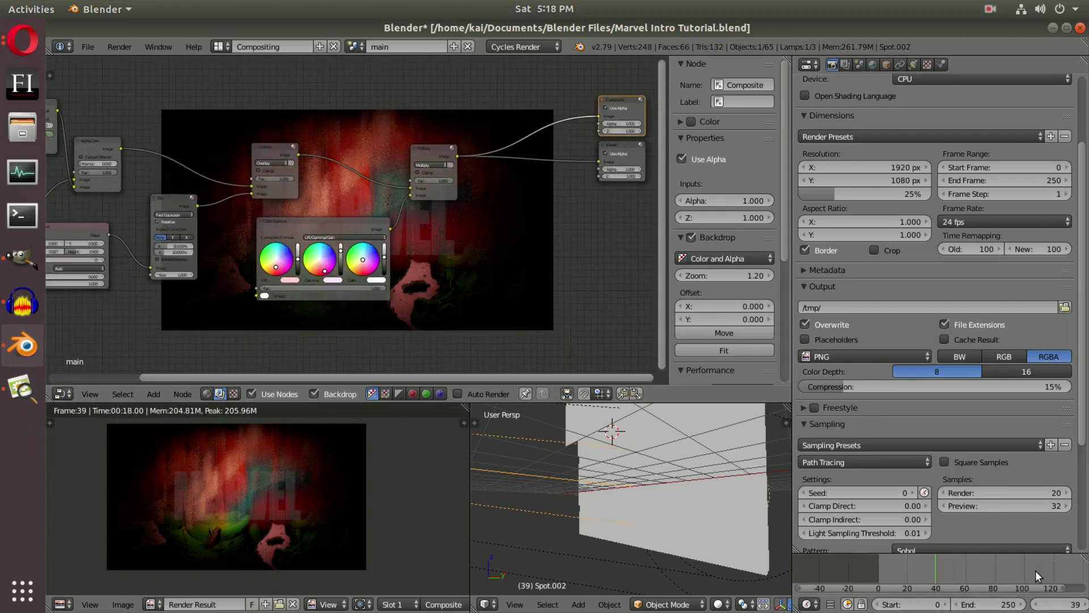
Move the main scene to frame 177, and render frame 106 of the words scene
{"action": "middle_click_drag", "start_coordinate": [1072, 570], "coordinate": [940, 564]}
{"action": "mouse_move", "coordinate": [941, 564]}
{"action": "left_mouse_down"}
{"action": "mouse_move", "coordinate": [920, 588]}
{"action": "mouse_move", "coordinate": [950, 578]}
{"action": "left_mouse_up"}
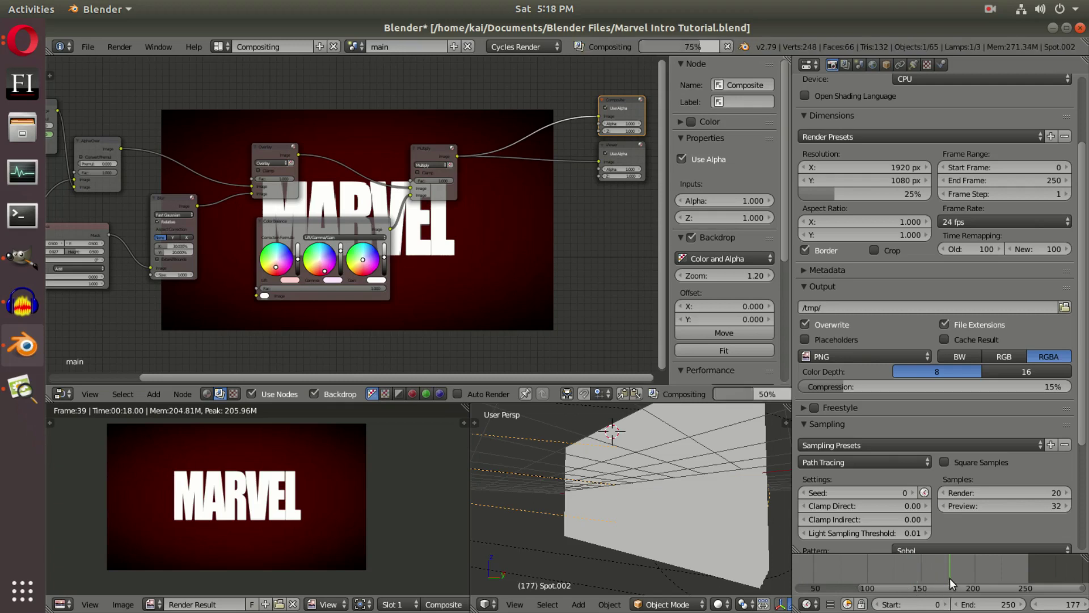
{"action": "left_click", "coordinate": [361, 45]}
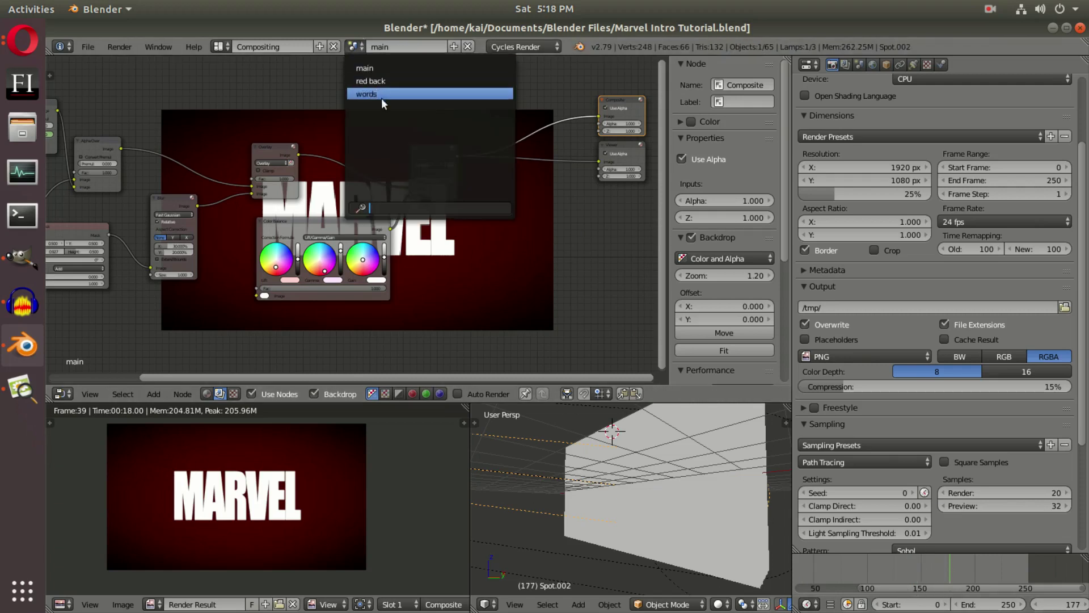
{"action": "left_click", "coordinate": [381, 95]}
{"action": "left_click_drag", "start_coordinate": [871, 571], "coordinate": [874, 571]}
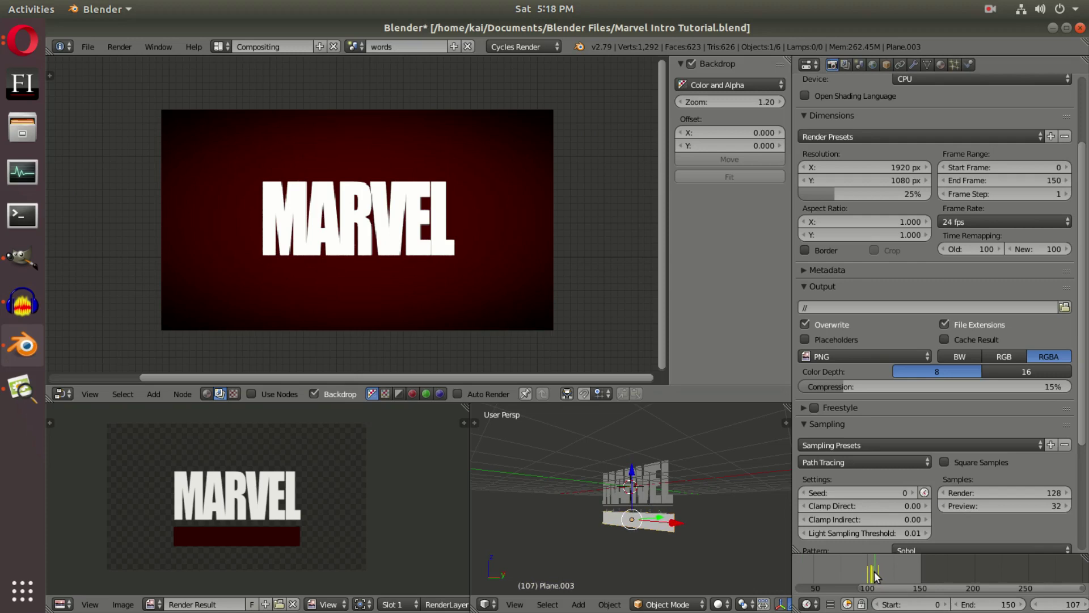
{"action": "key", "text": "Left"}
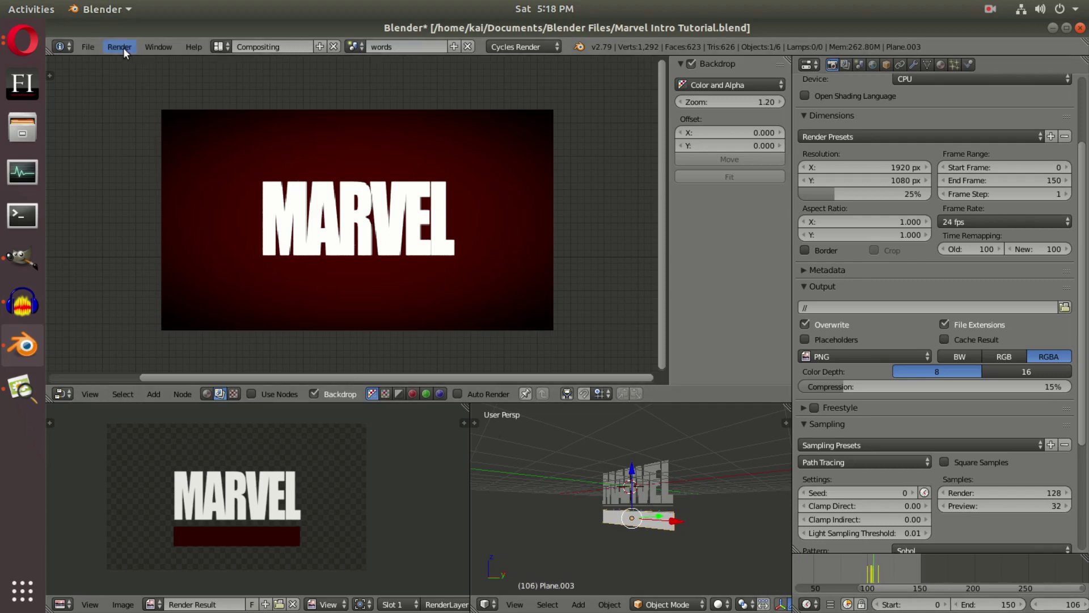
{"action": "left_click", "coordinate": [119, 47]}
{"action": "left_click", "coordinate": [136, 63]}
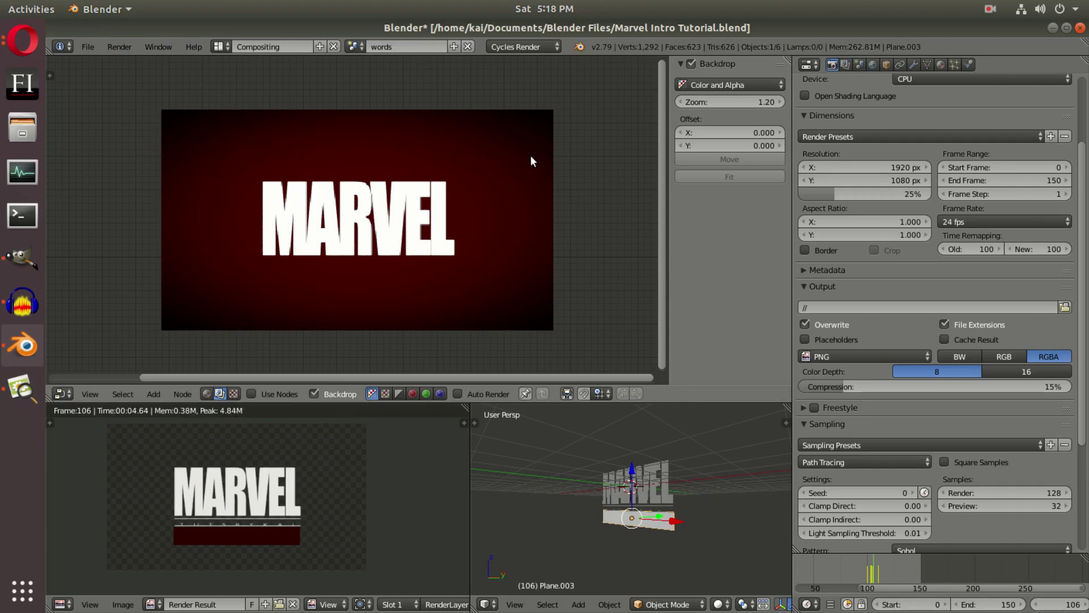
Check the words scene's sampling and resolution settings, and render frame 177 of the main scene
{"action": "scroll", "coordinate": [1010, 494], "scroll_direction": "down", "scroll_amount": 4}
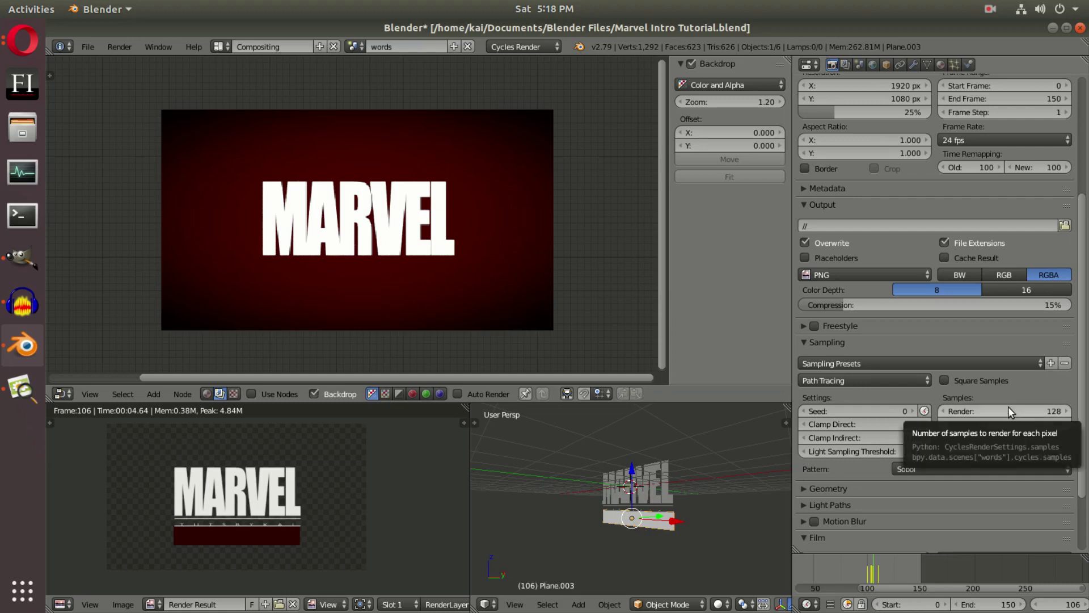
{"action": "scroll", "coordinate": [1004, 414], "scroll_direction": "up", "scroll_amount": 8}
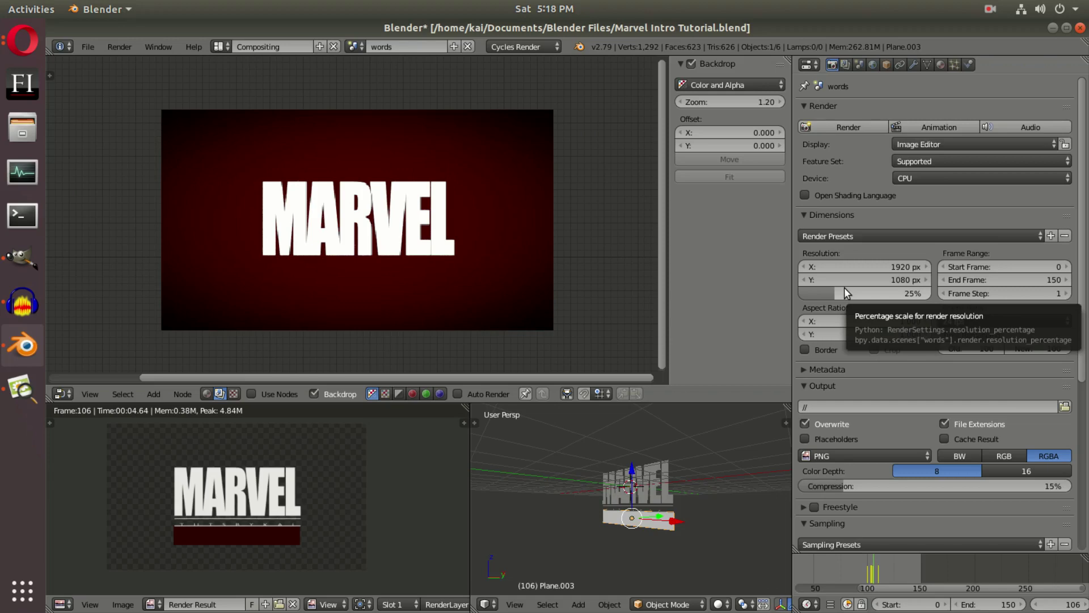
{"action": "left_click", "coordinate": [354, 47]}
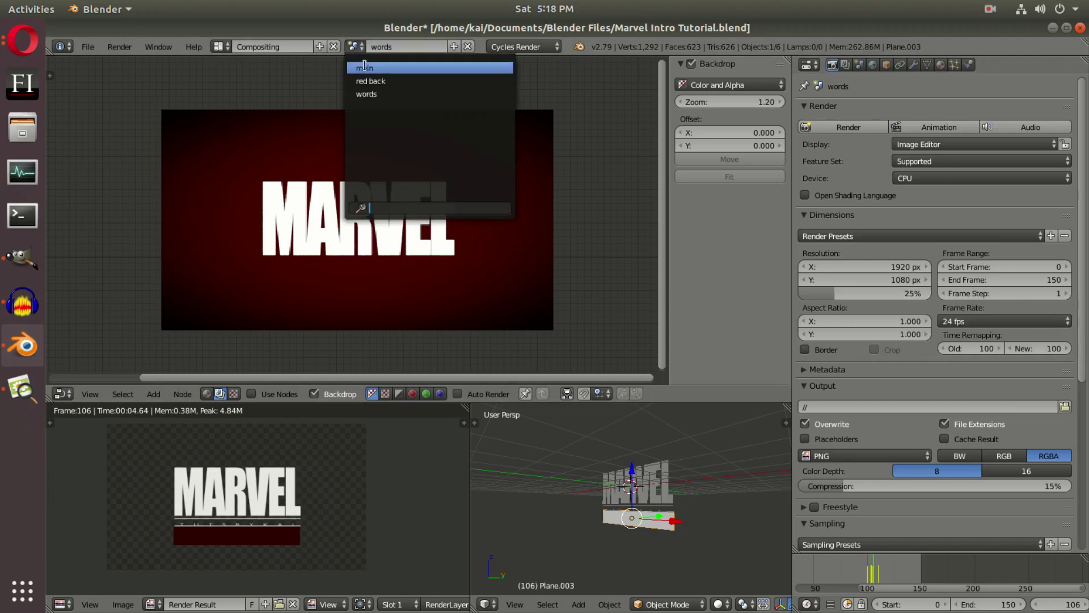
{"action": "left_click", "coordinate": [365, 69]}
{"action": "left_click", "coordinate": [119, 47]}
{"action": "left_click", "coordinate": [142, 62]}
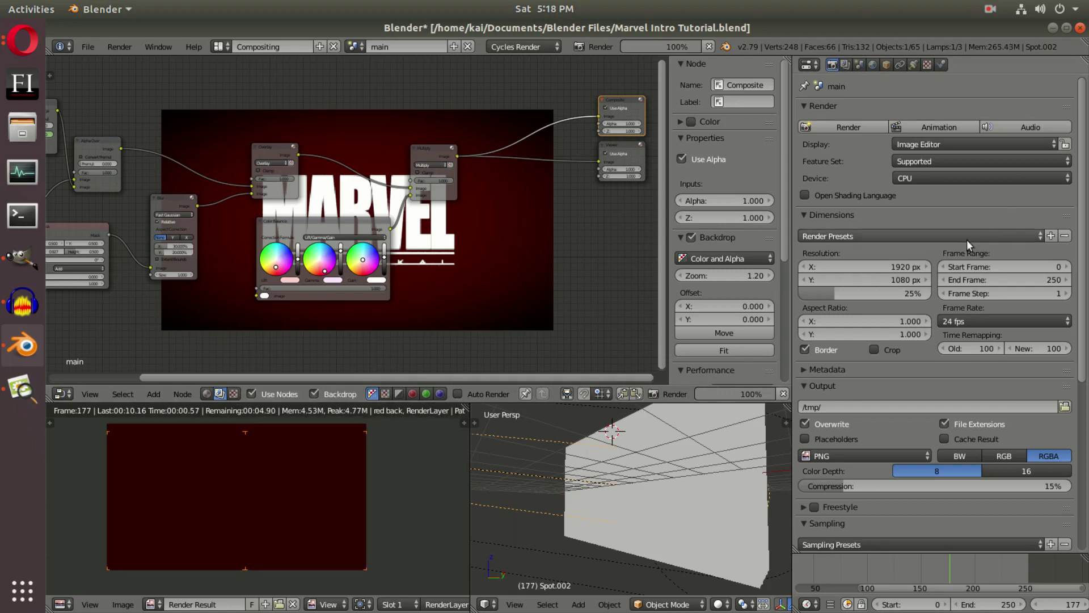
Set the render resolution scale to 100% in the main, red back and words scenes
{"action": "left_click_drag", "start_coordinate": [837, 293], "coordinate": [930, 293]}
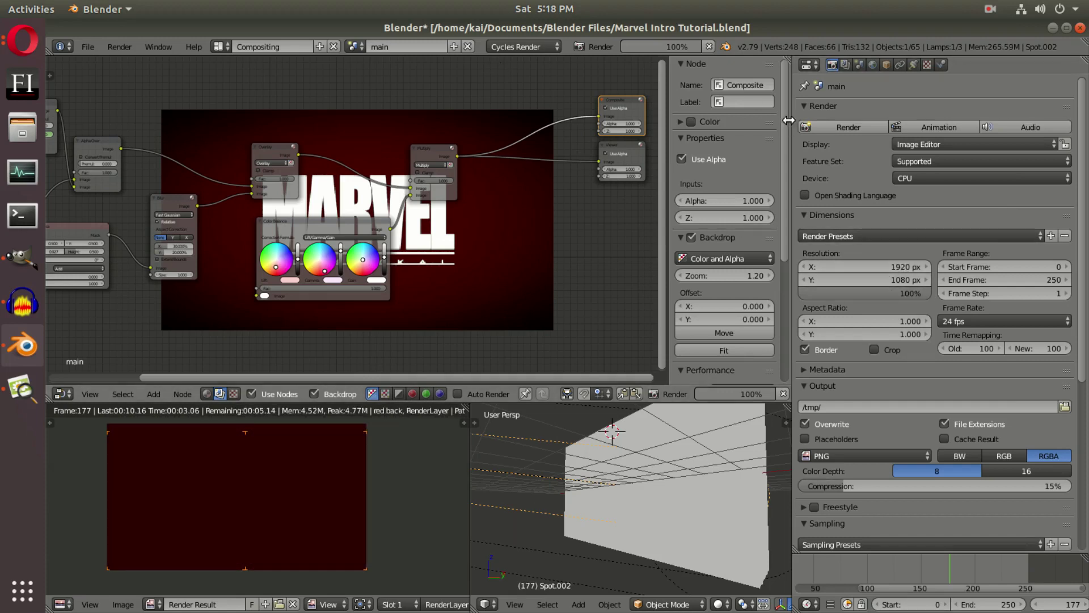
{"action": "left_click", "coordinate": [363, 47]}
{"action": "left_click", "coordinate": [375, 77]}
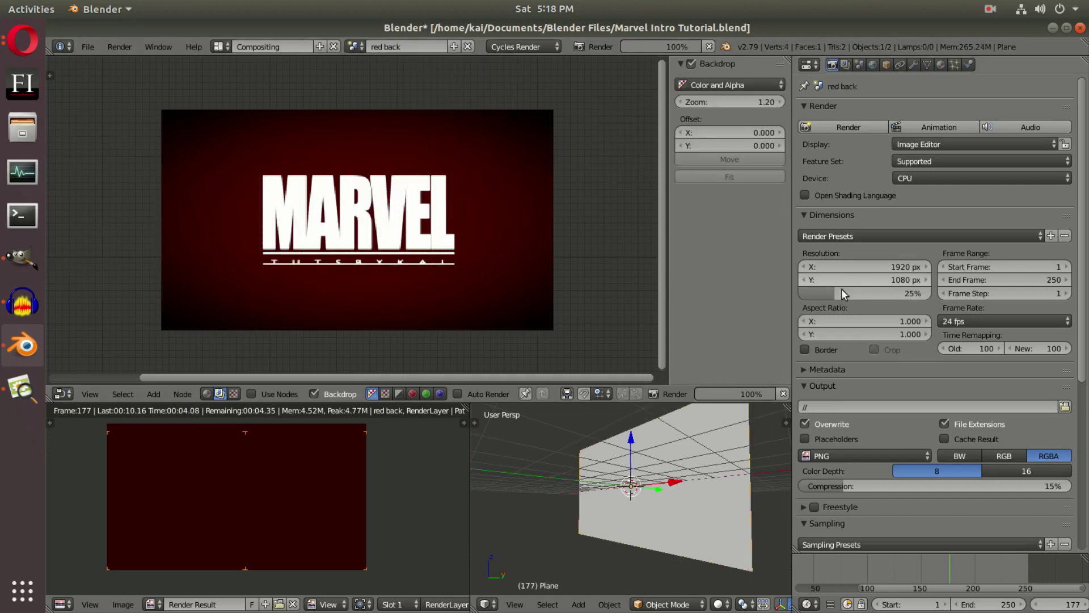
{"action": "left_click", "coordinate": [357, 47]}
{"action": "left_click", "coordinate": [386, 93]}
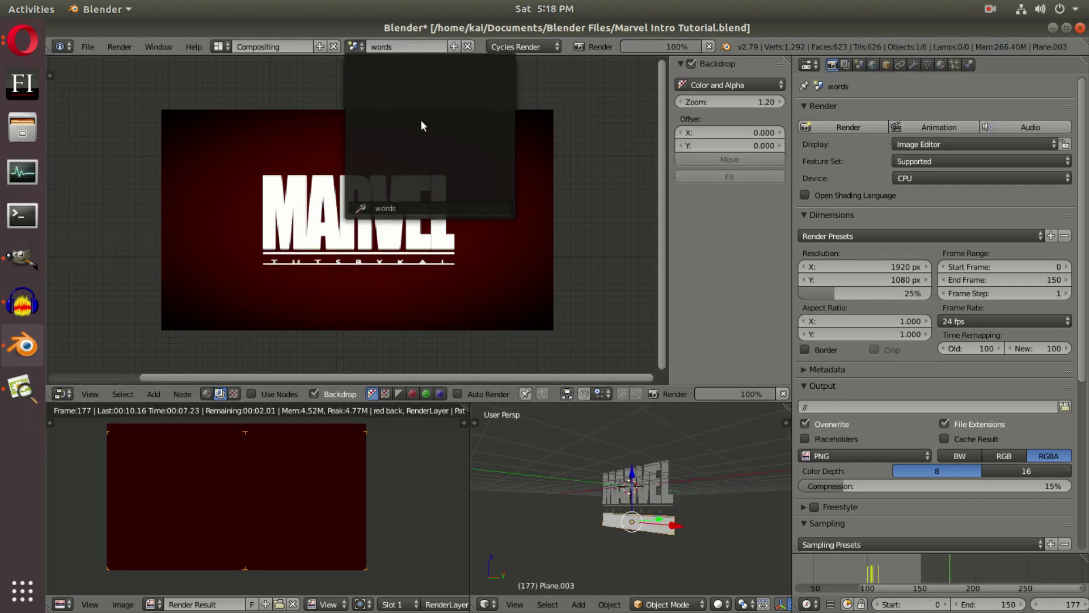
{"action": "left_click", "coordinate": [821, 293]}
{"action": "type", "text": "100"}
{"action": "key", "text": "Return"}
Set the main scene's horizontal resolution to 2560 px and view the scene through the camera
{"action": "left_click", "coordinate": [886, 265]}
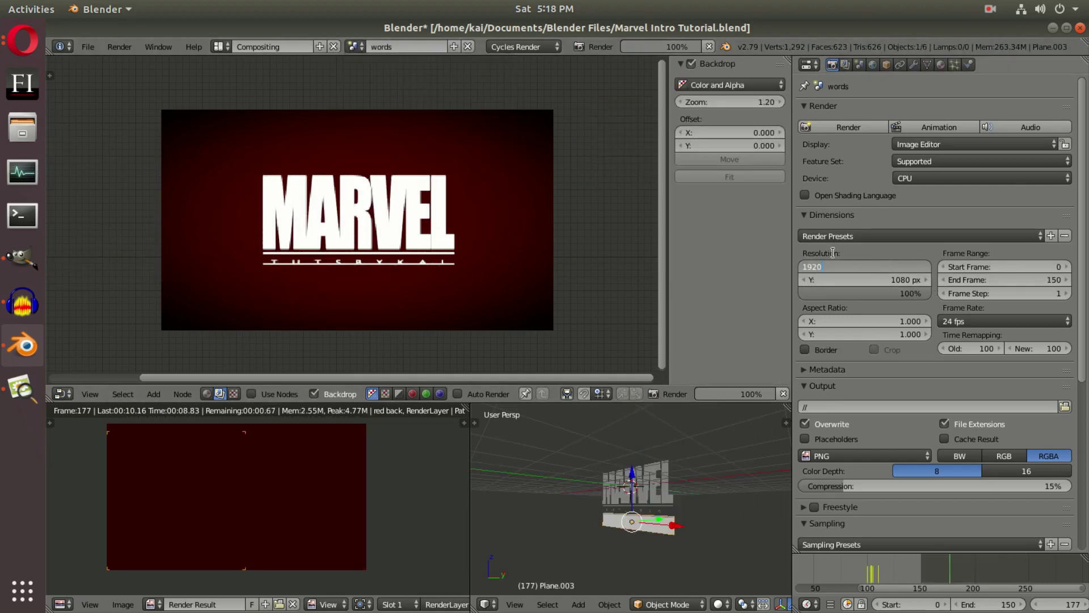
{"action": "left_click", "coordinate": [356, 47]}
{"action": "left_click", "coordinate": [375, 64]}
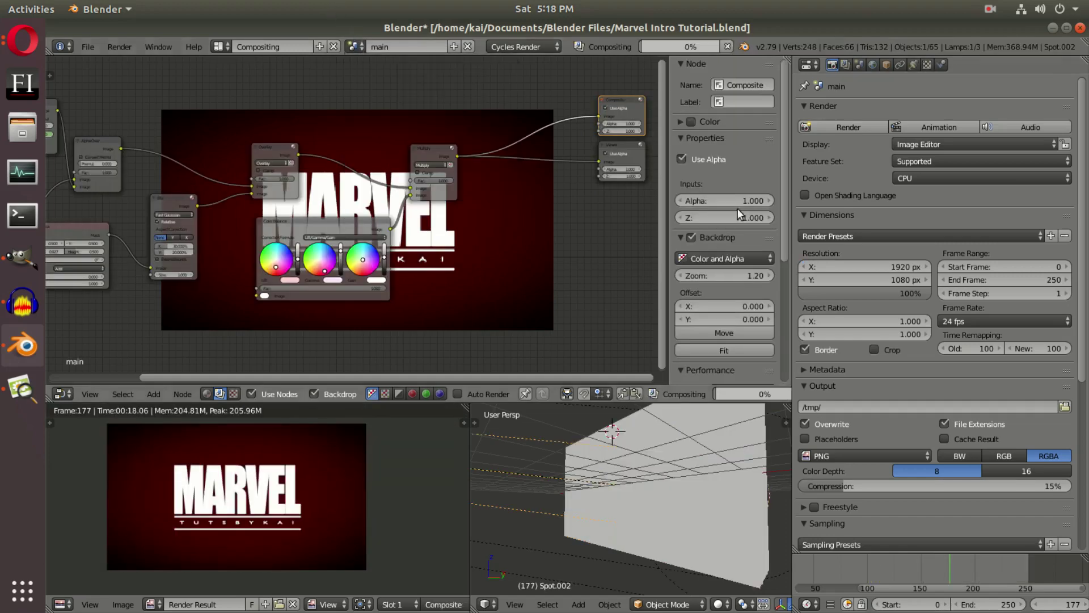
{"action": "type", "text": "2560"}
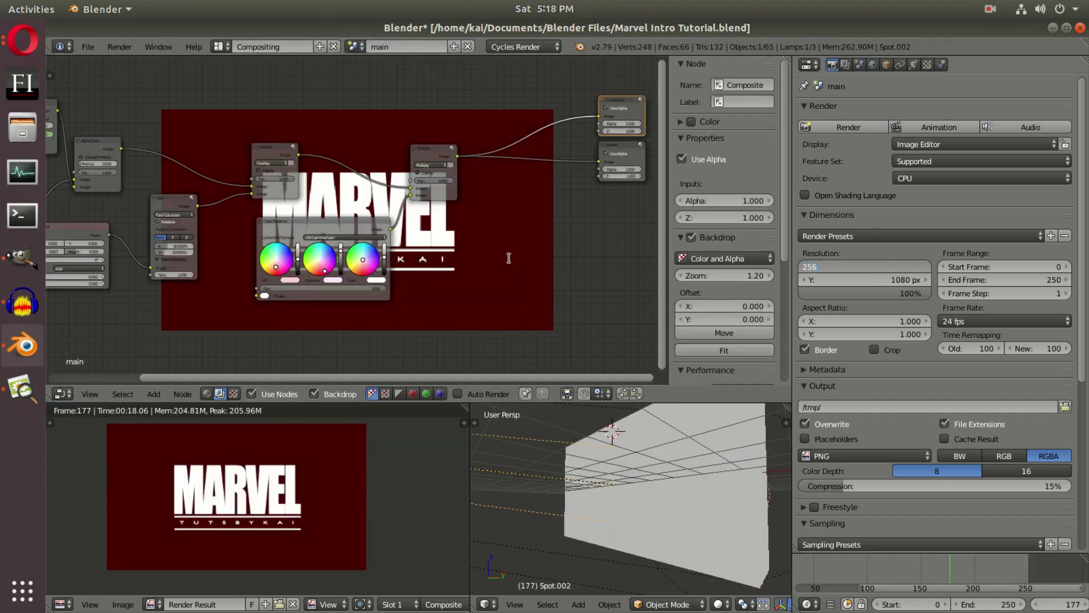
{"action": "key", "text": "Return"}
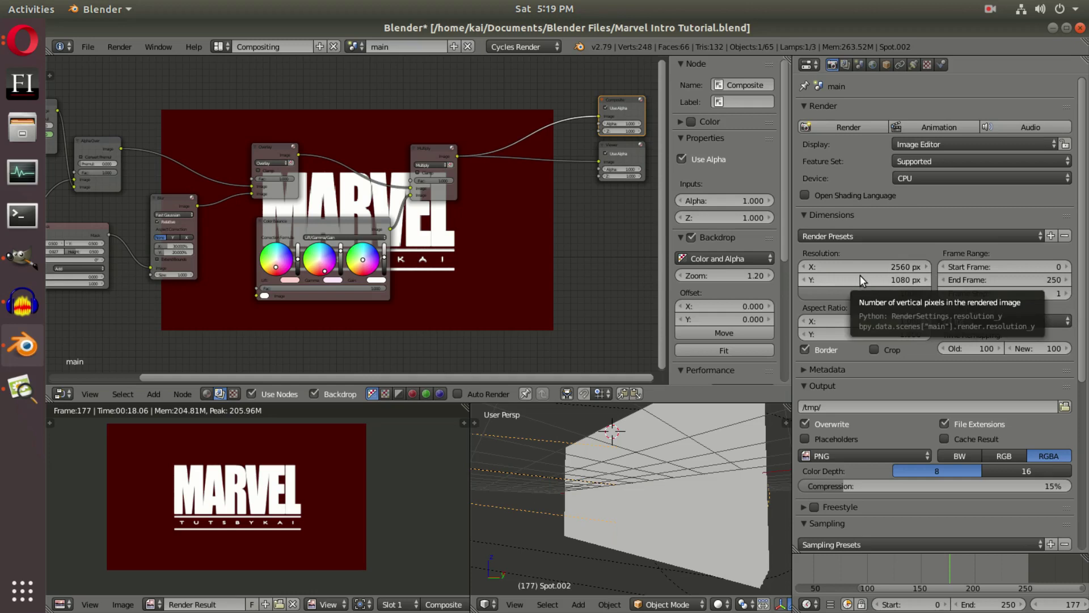
{"action": "scroll", "coordinate": [667, 480], "scroll_direction": "down", "scroll_amount": 4}
{"action": "key", "text": "KP_0"}
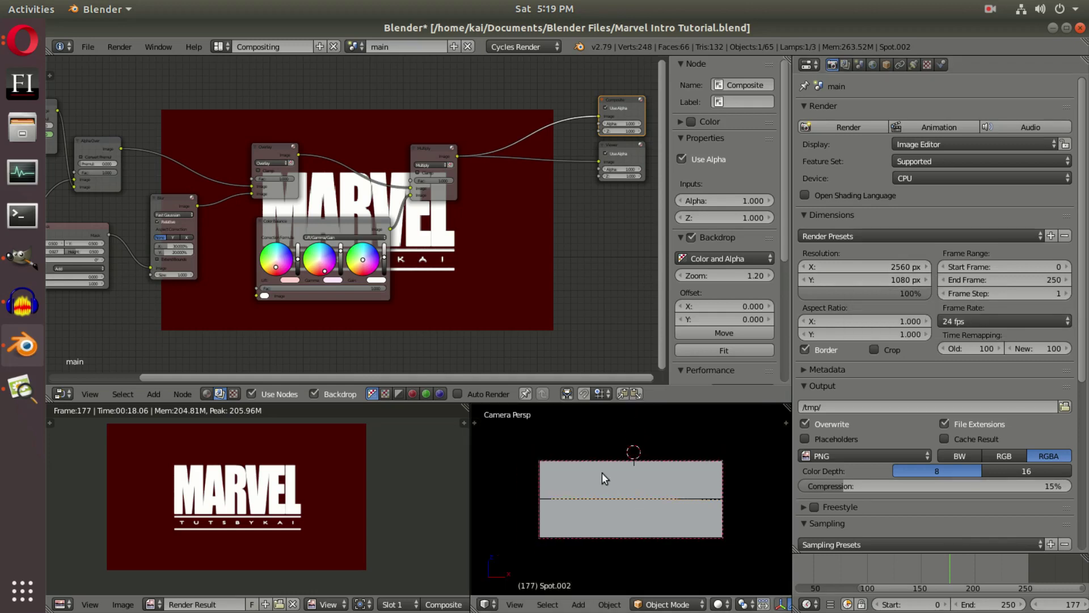
Switch the main scene's horizontal resolution to 1920 px and back to 2560 px to compare the camera framing
{"action": "left_click", "coordinate": [873, 266]}
{"action": "type", "text": "192"}
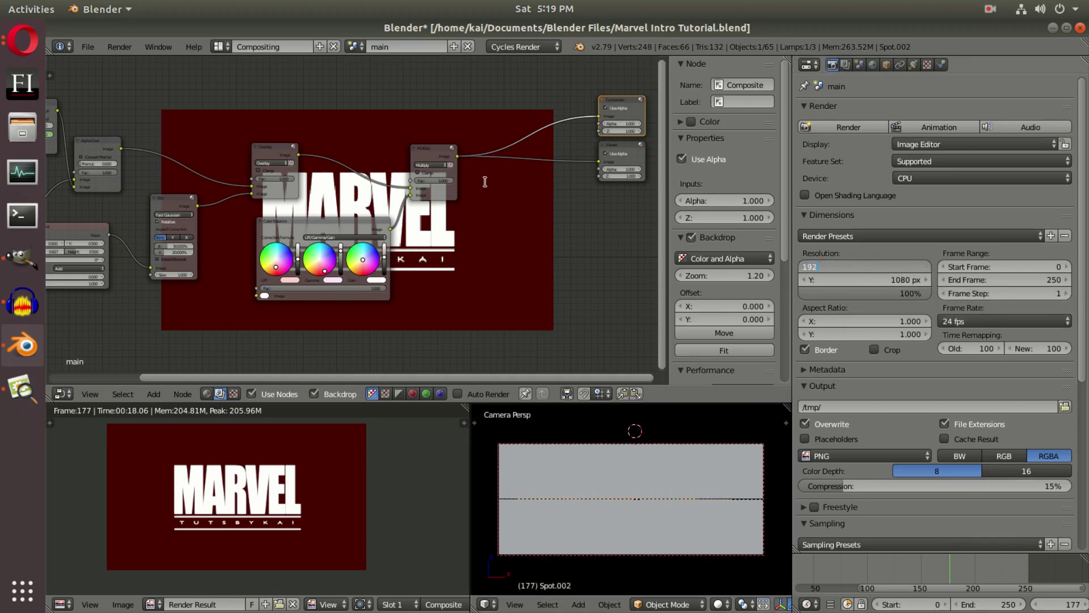
{"action": "type", "text": "0"}
{"action": "key", "text": "Return"}
{"action": "left_click", "coordinate": [892, 263]}
{"action": "type", "text": "2"}
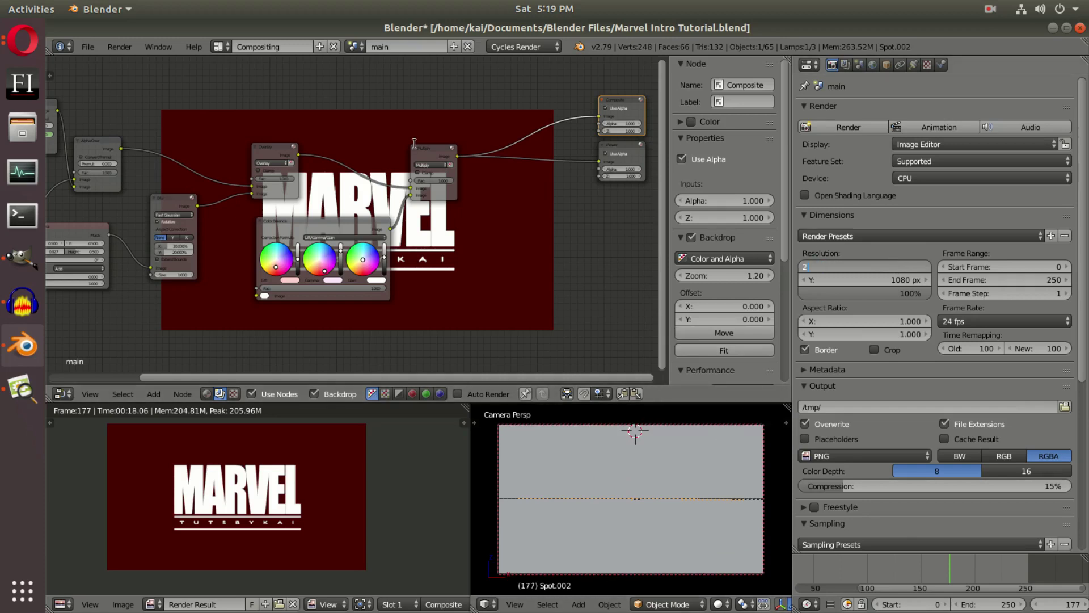
{"action": "type", "text": "560"}
{"action": "key", "text": "Return"}
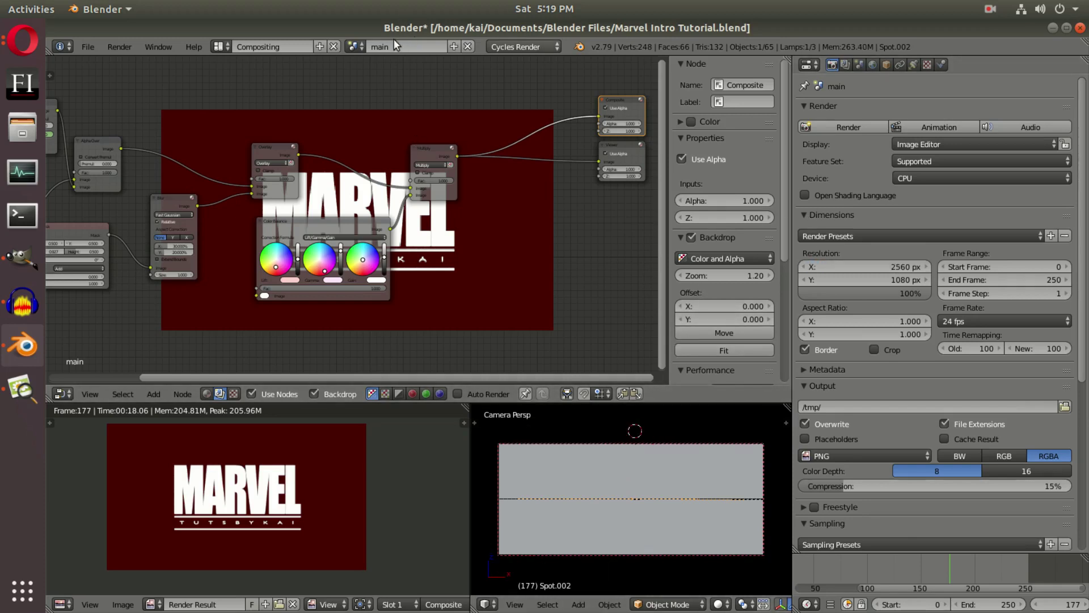
Set the red back scene's horizontal resolution to 2560 px
{"action": "left_click", "coordinate": [358, 47]}
{"action": "left_click", "coordinate": [369, 79]}
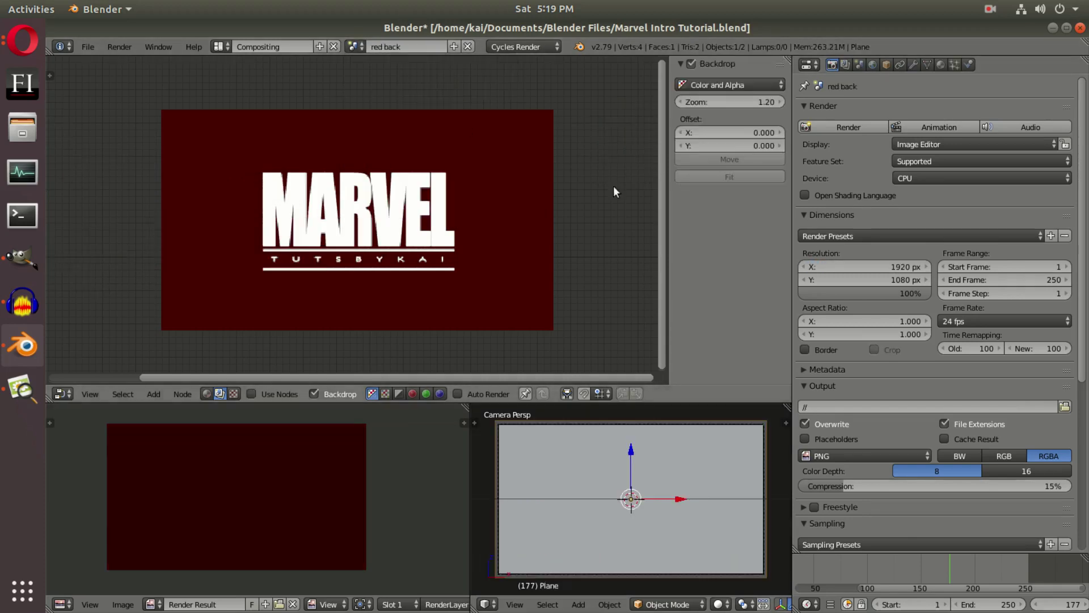
{"action": "left_click", "coordinate": [862, 264]}
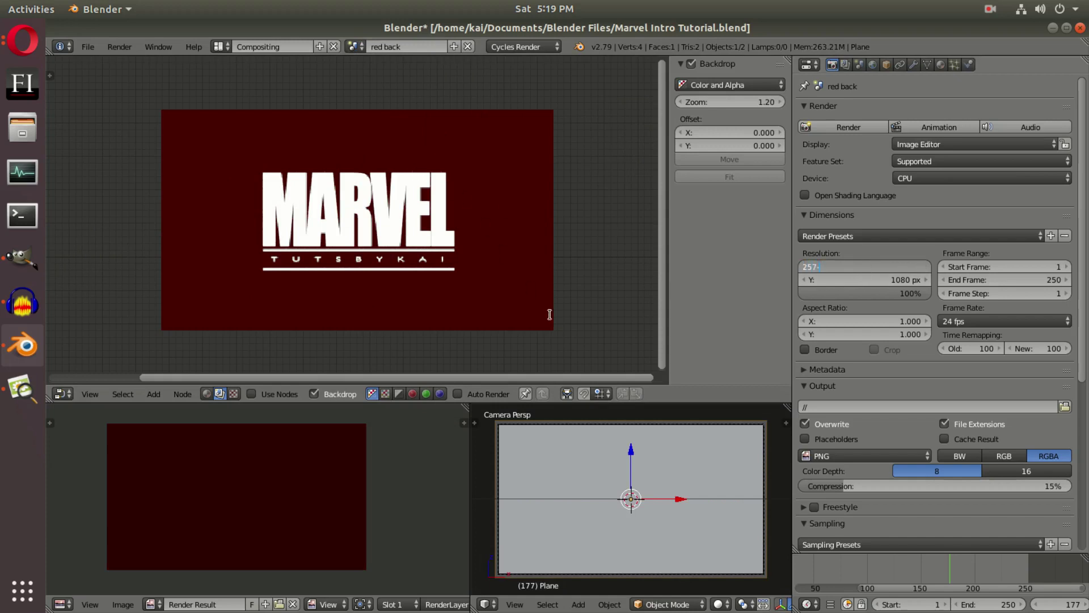
{"action": "type", "text": "2560"}
{"action": "key", "text": "Return"}
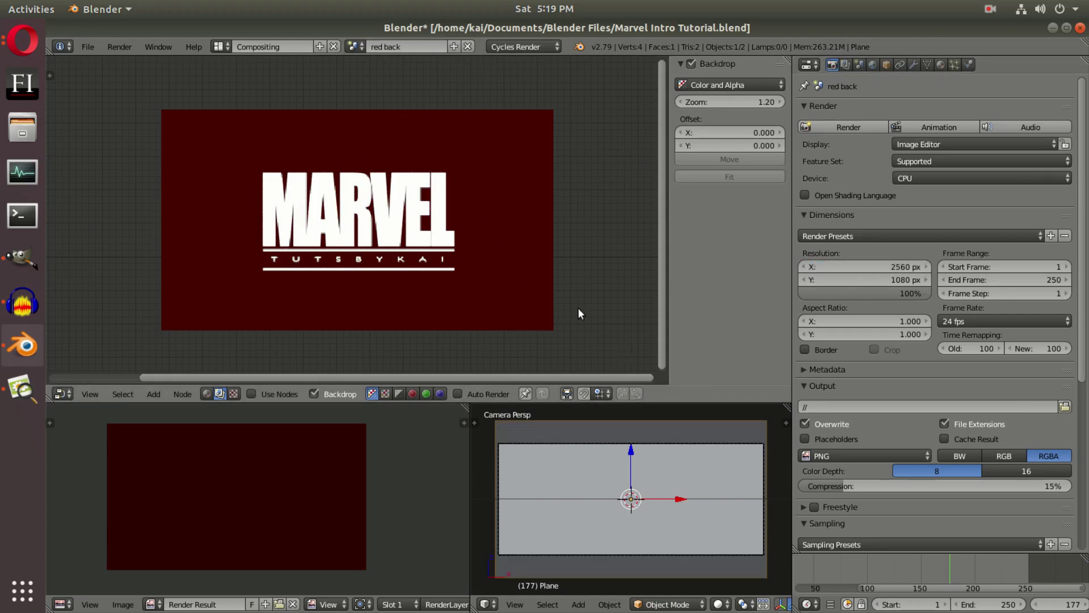
Set the words scene's horizontal resolution to 2560 px
{"action": "left_click", "coordinate": [355, 46]}
{"action": "left_click", "coordinate": [369, 84]}
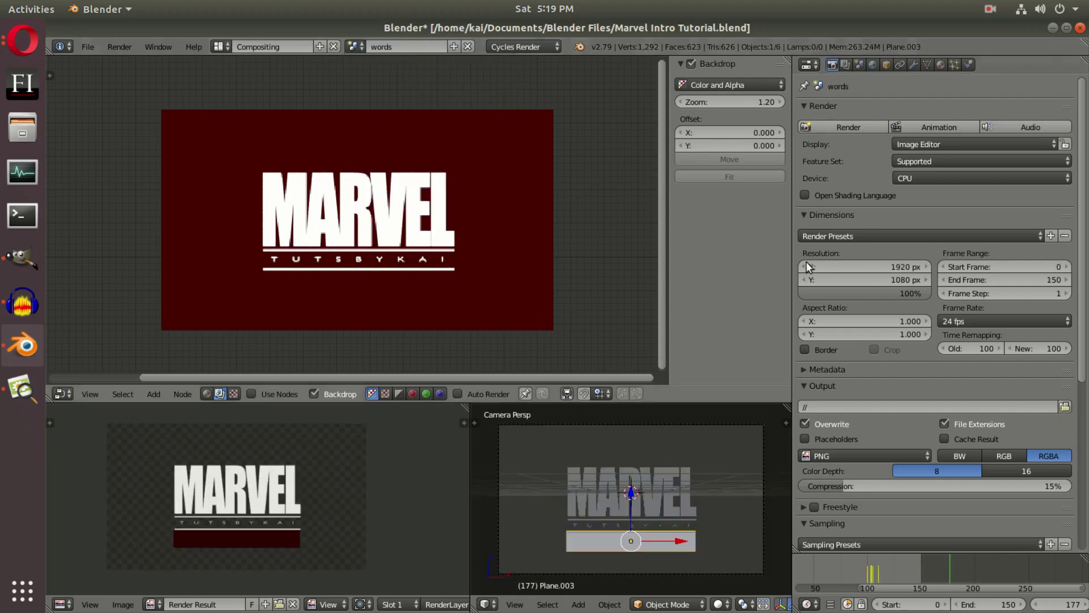
{"action": "left_click", "coordinate": [880, 266]}
{"action": "type", "text": "1560"}
{"action": "key", "text": "Return"}
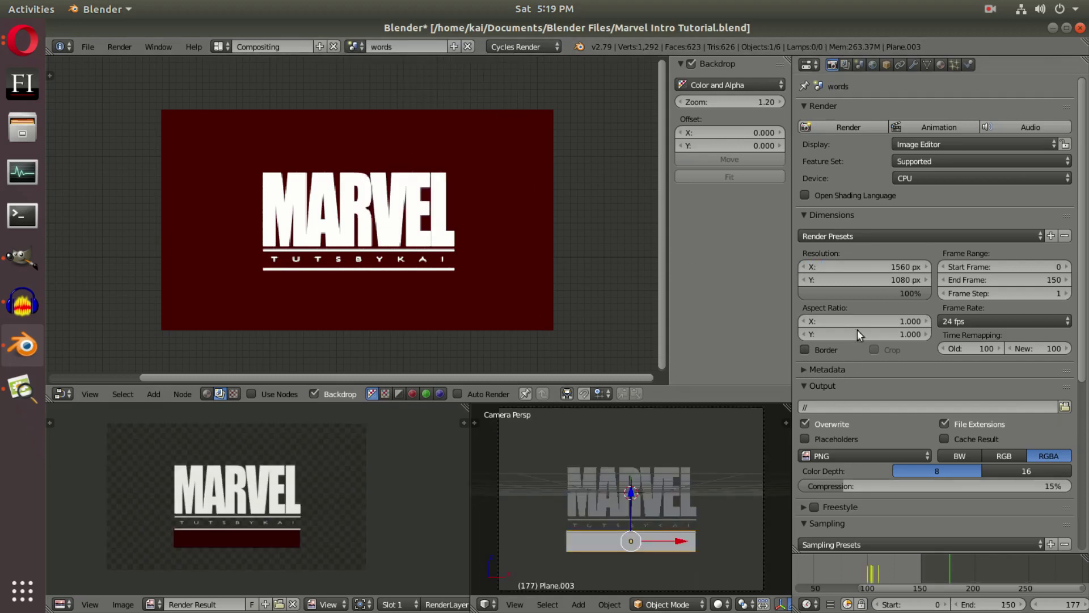
{"action": "left_click", "coordinate": [813, 266]}
{"action": "left_click", "coordinate": [802, 267]}
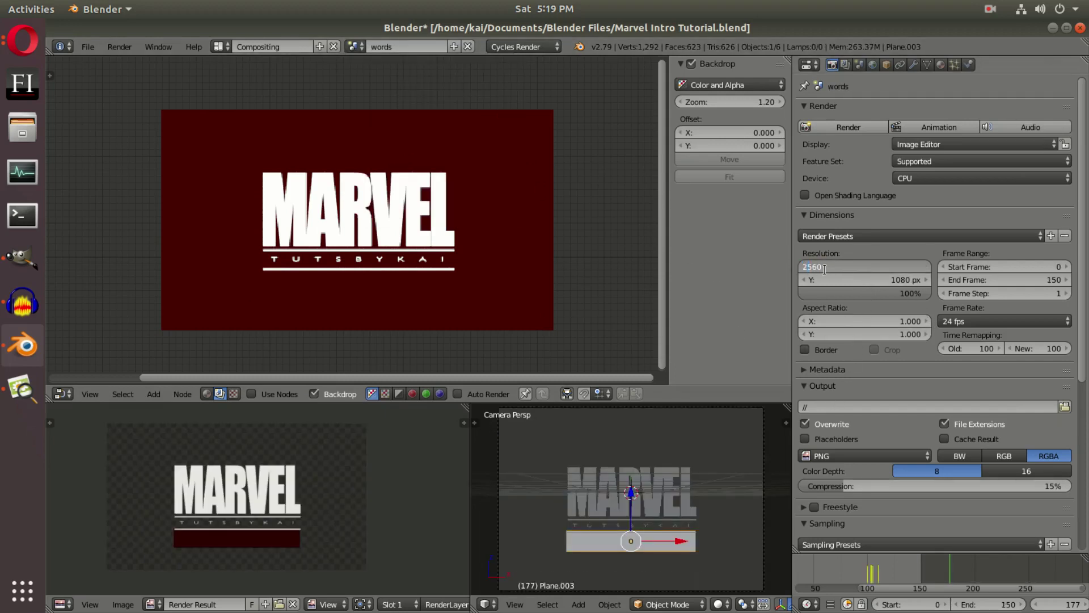
{"action": "key", "text": "Return"}
Set the words scene's render samples to 100
{"action": "scroll", "coordinate": [976, 437], "scroll_direction": "down", "scroll_amount": 5}
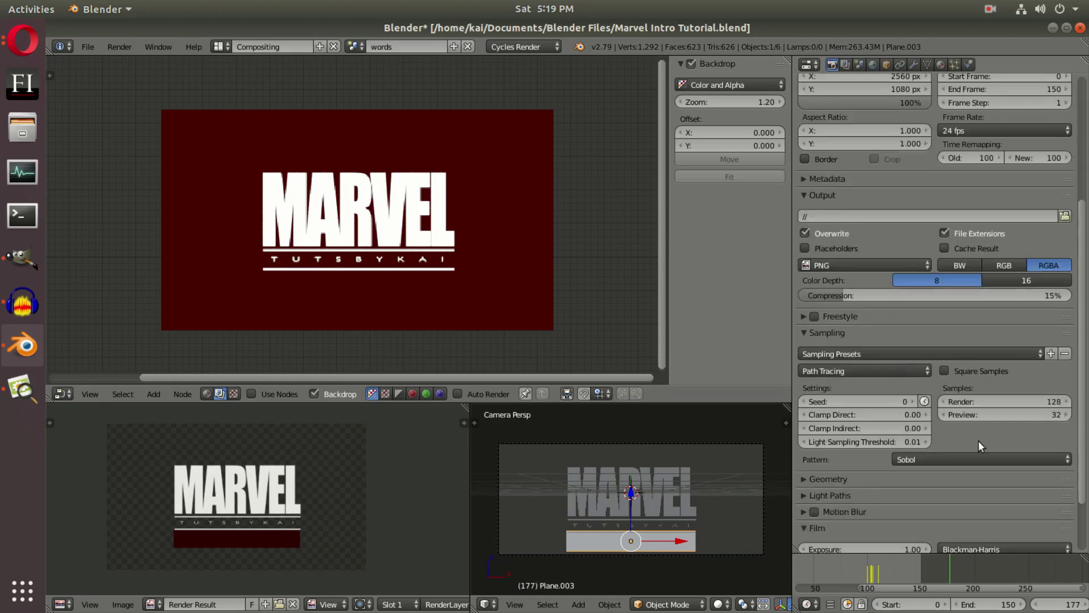
{"action": "scroll", "coordinate": [967, 434], "scroll_direction": "down", "scroll_amount": 3}
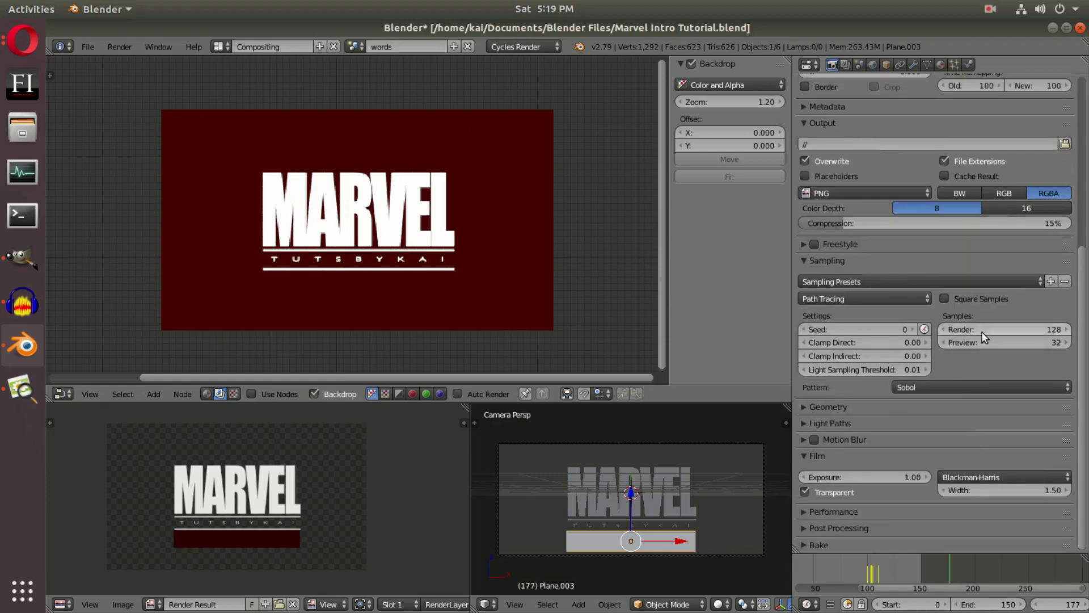
{"action": "scroll", "coordinate": [614, 509], "scroll_direction": "up", "scroll_amount": 3}
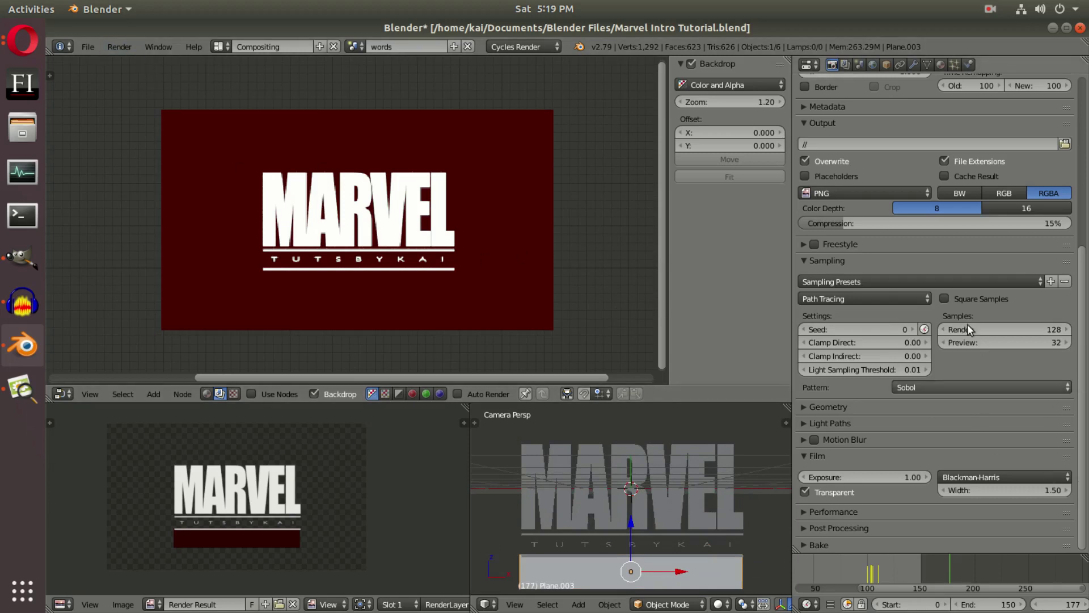
{"action": "left_click", "coordinate": [999, 329]}
{"action": "type", "text": "100"}
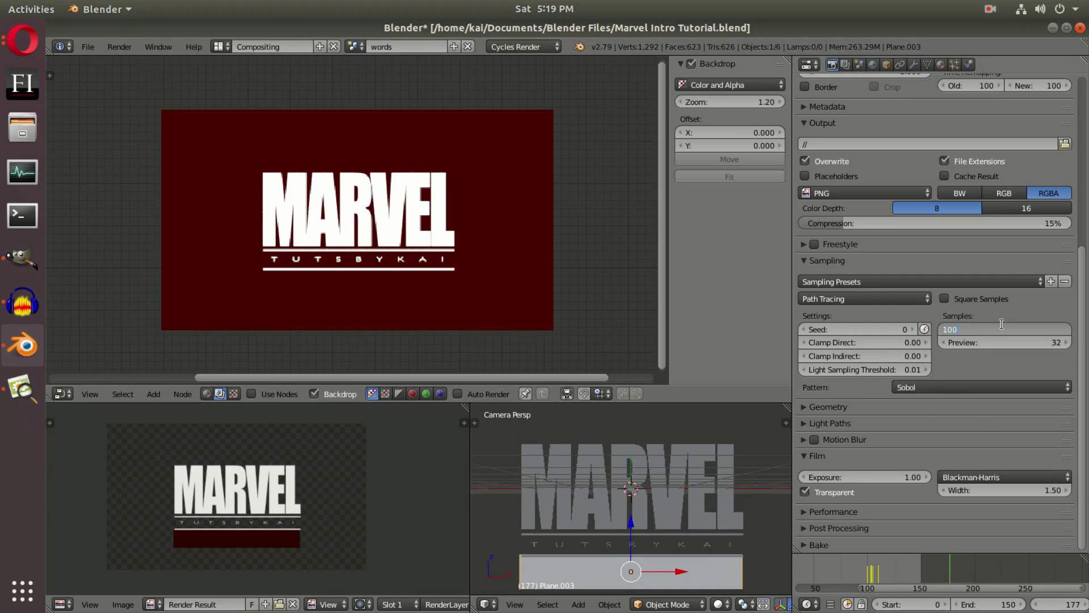
{"action": "key", "text": "Return"}
Set the red back scene's render samples to 20
{"action": "left_click", "coordinate": [355, 47]}
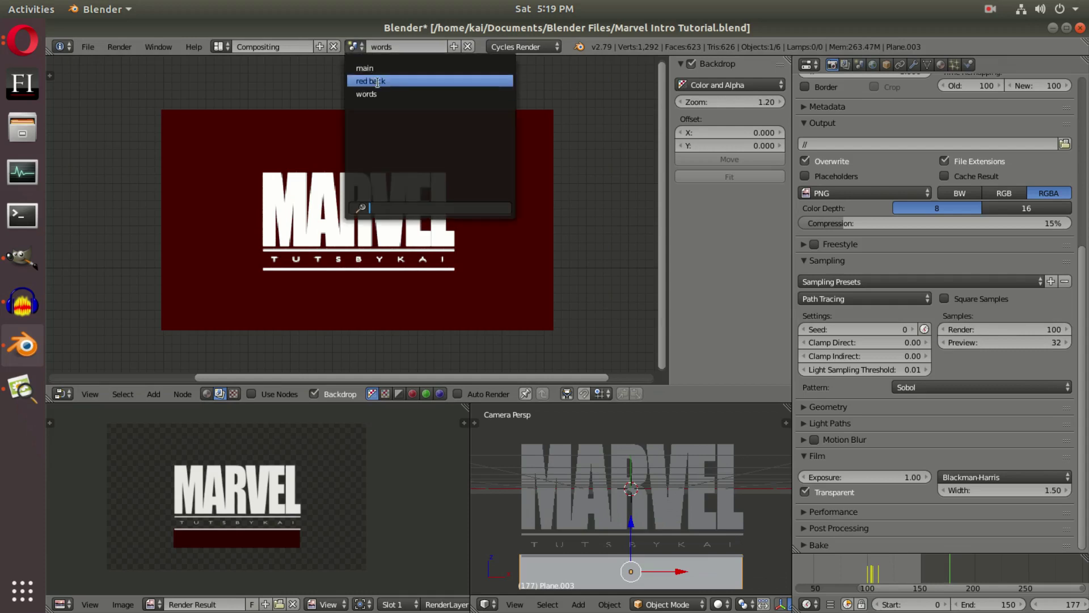
{"action": "left_click", "coordinate": [377, 82]}
{"action": "left_click", "coordinate": [1012, 329]}
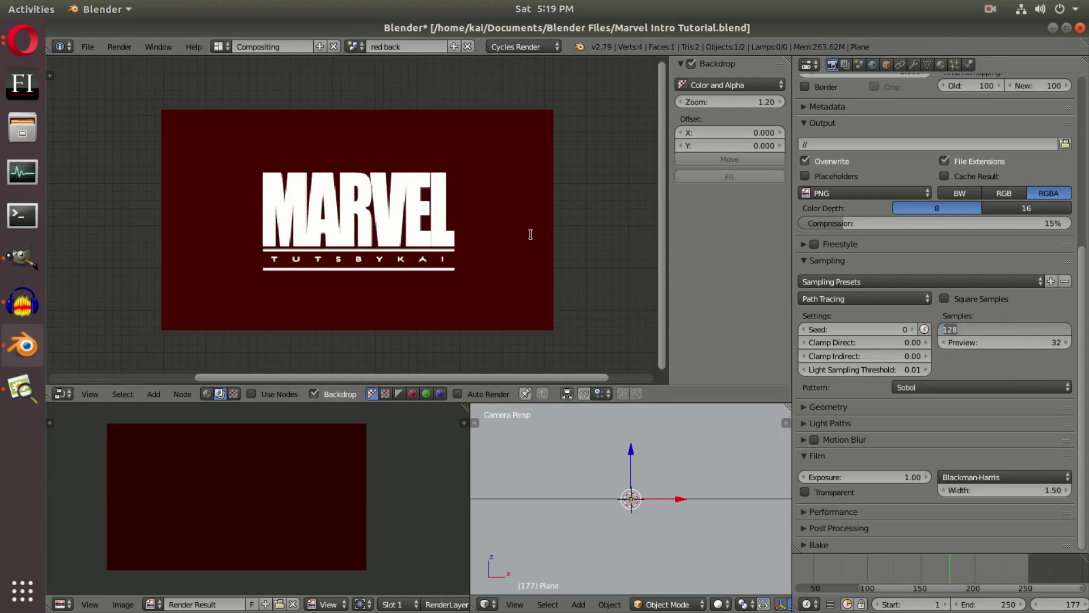
{"action": "type", "text": "20"}
{"action": "key", "text": "Return"}
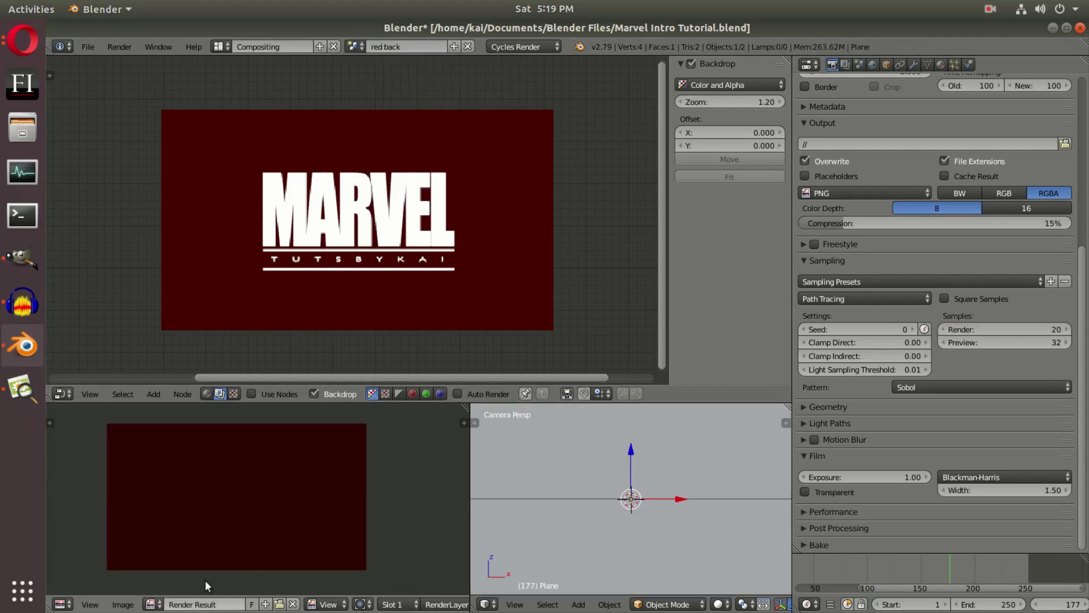
Set the main scene's render samples to 128
{"action": "left_click", "coordinate": [355, 47]}
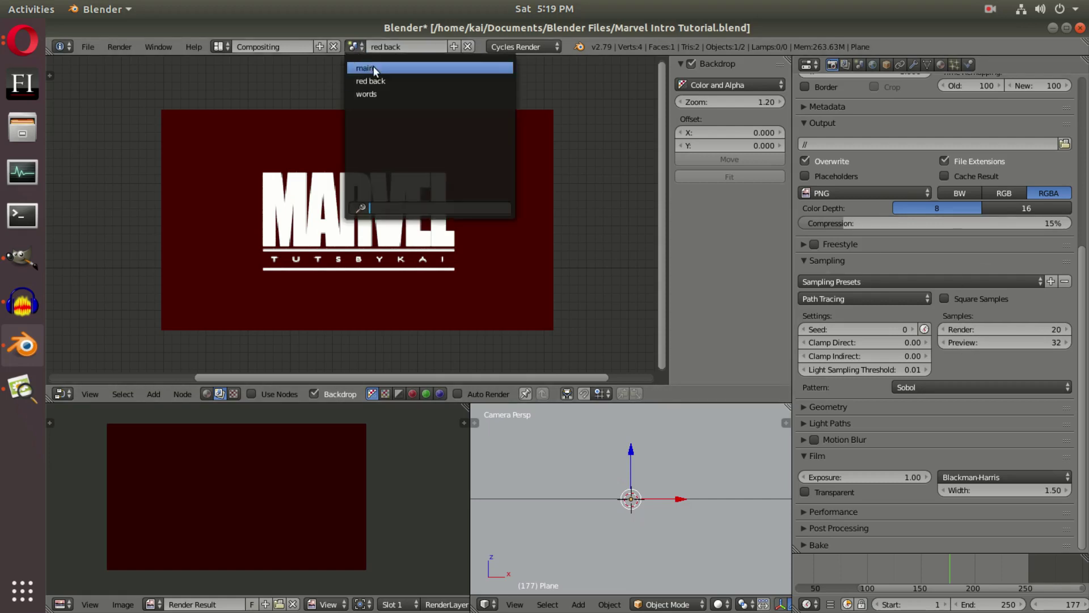
{"action": "left_click", "coordinate": [374, 67]}
{"action": "left_click", "coordinate": [1016, 328]}
{"action": "type", "text": "12"}
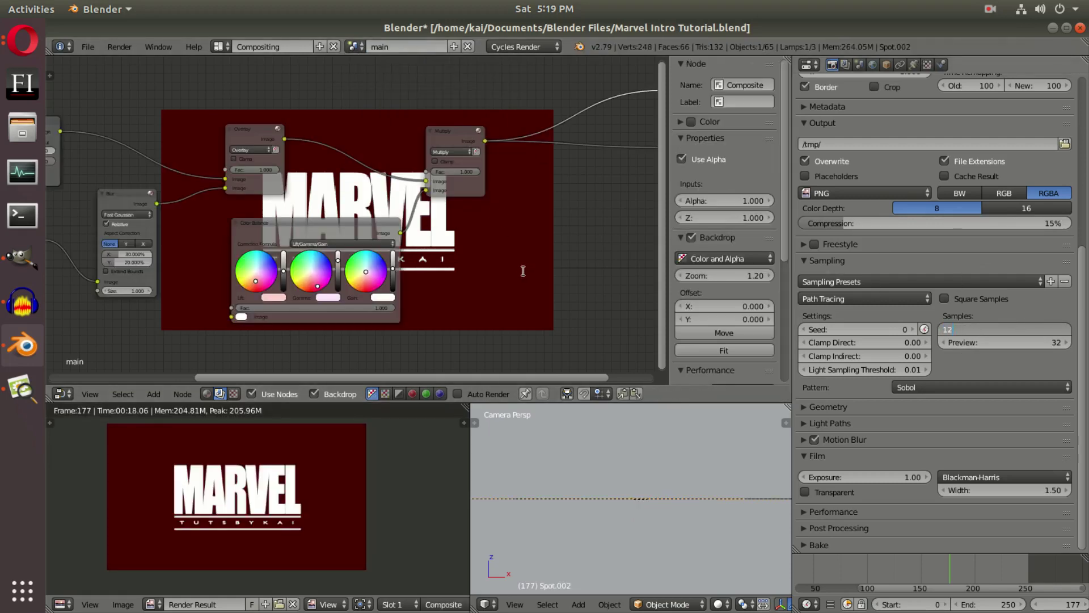
{"action": "type", "text": "7"}
{"action": "key", "text": "Return"}
Replace the main scene's node editor with a 3D view seen through the camera
{"action": "left_click", "coordinate": [62, 392]}
{"action": "left_click", "coordinate": [90, 374]}
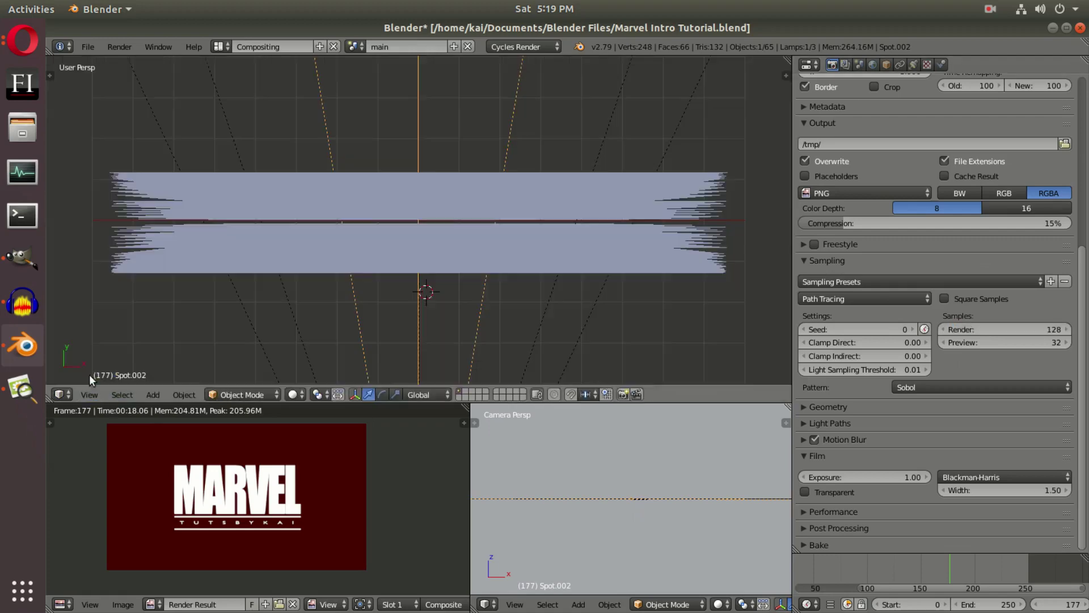
{"action": "key", "text": "Home"}
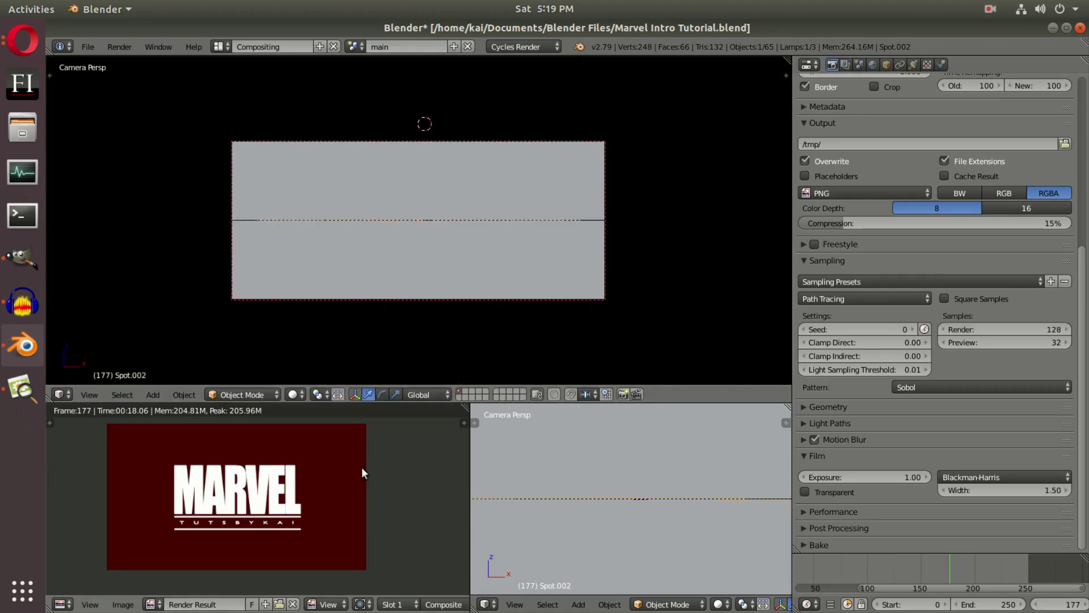
Switch to the Default screen layout and play the main scene's animation, stopping at frame 86
{"action": "left_click", "coordinate": [220, 47]}
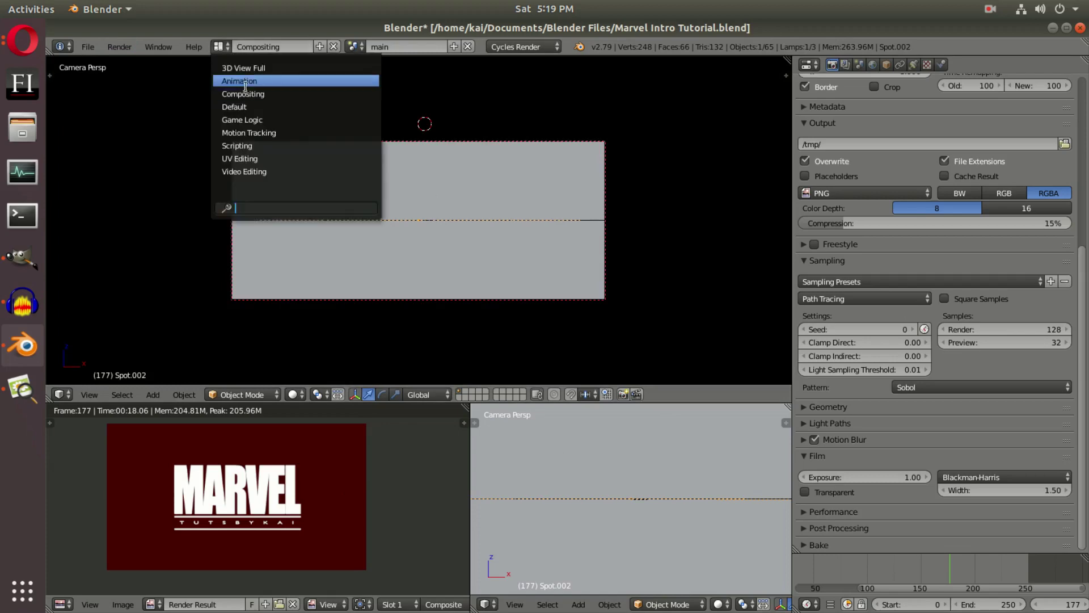
{"action": "left_click", "coordinate": [244, 105]}
{"action": "key", "text": "alt+a"}
{"action": "mouse_move", "coordinate": [354, 566]}
{"action": "left_mouse_down"}
{"action": "mouse_move", "coordinate": [375, 566]}
{"action": "mouse_move", "coordinate": [361, 564]}
{"action": "left_mouse_up"}
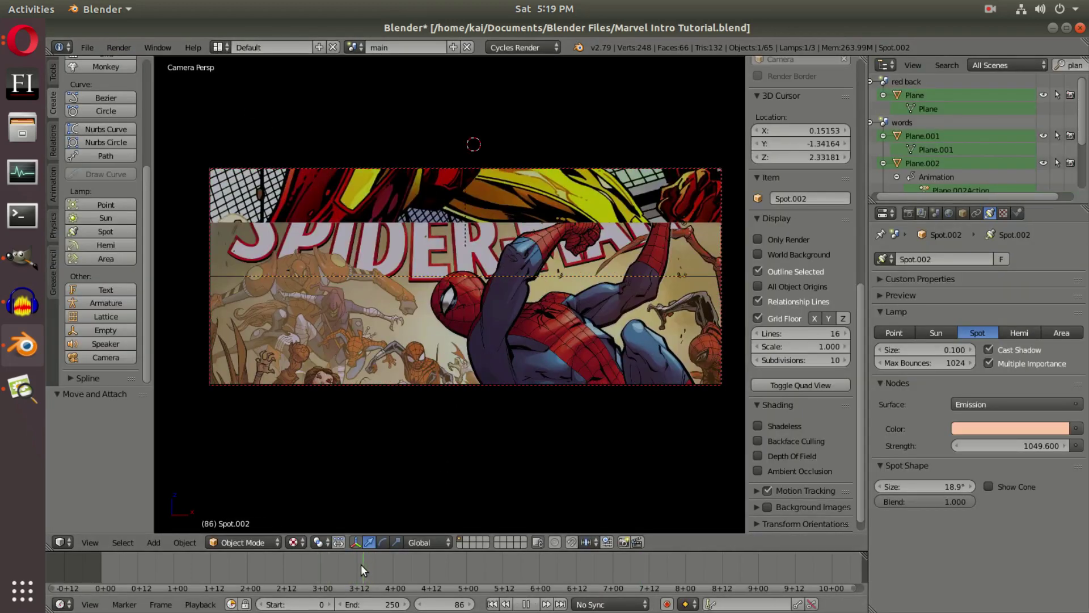
{"action": "key", "text": "alt+a"}
Start a still render of frame 86 in the main scene
{"action": "left_click", "coordinate": [119, 47]}
{"action": "left_click", "coordinate": [146, 64]}
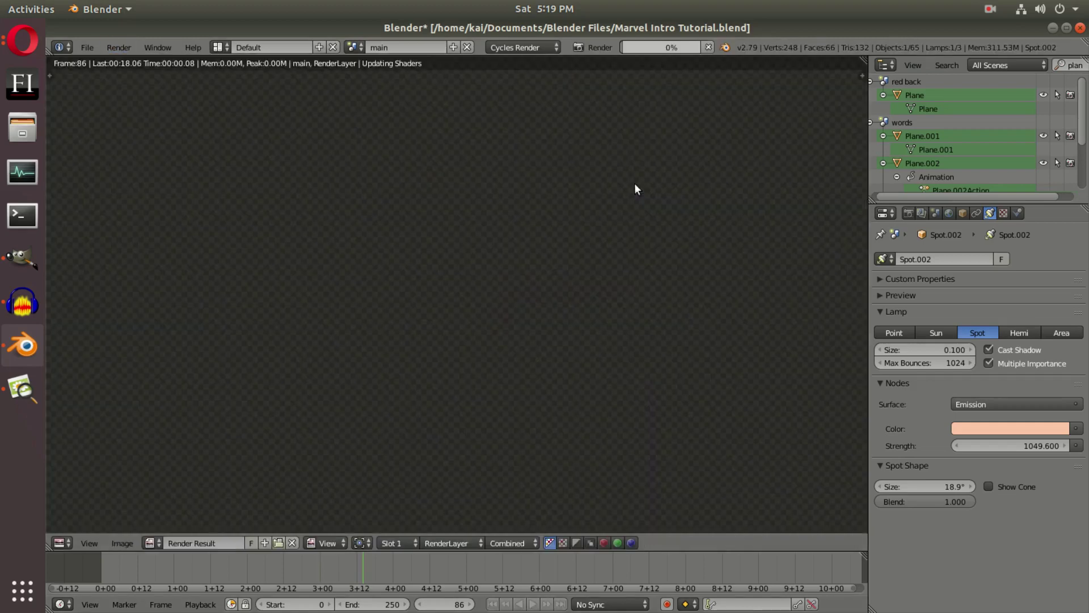
{"action": "scroll", "coordinate": [714, 225], "scroll_direction": "up", "scroll_amount": 1}
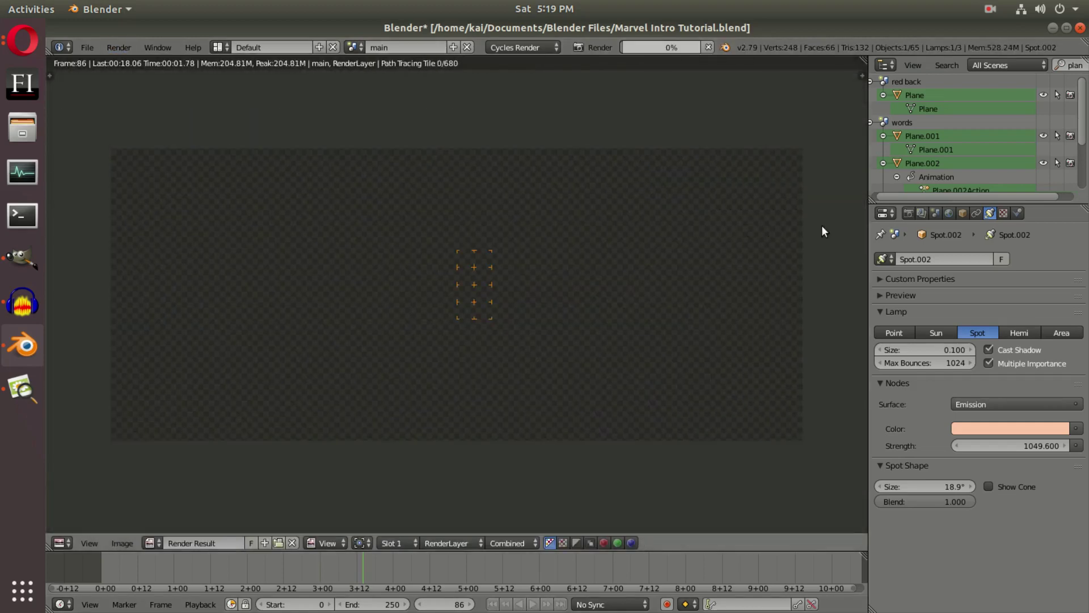